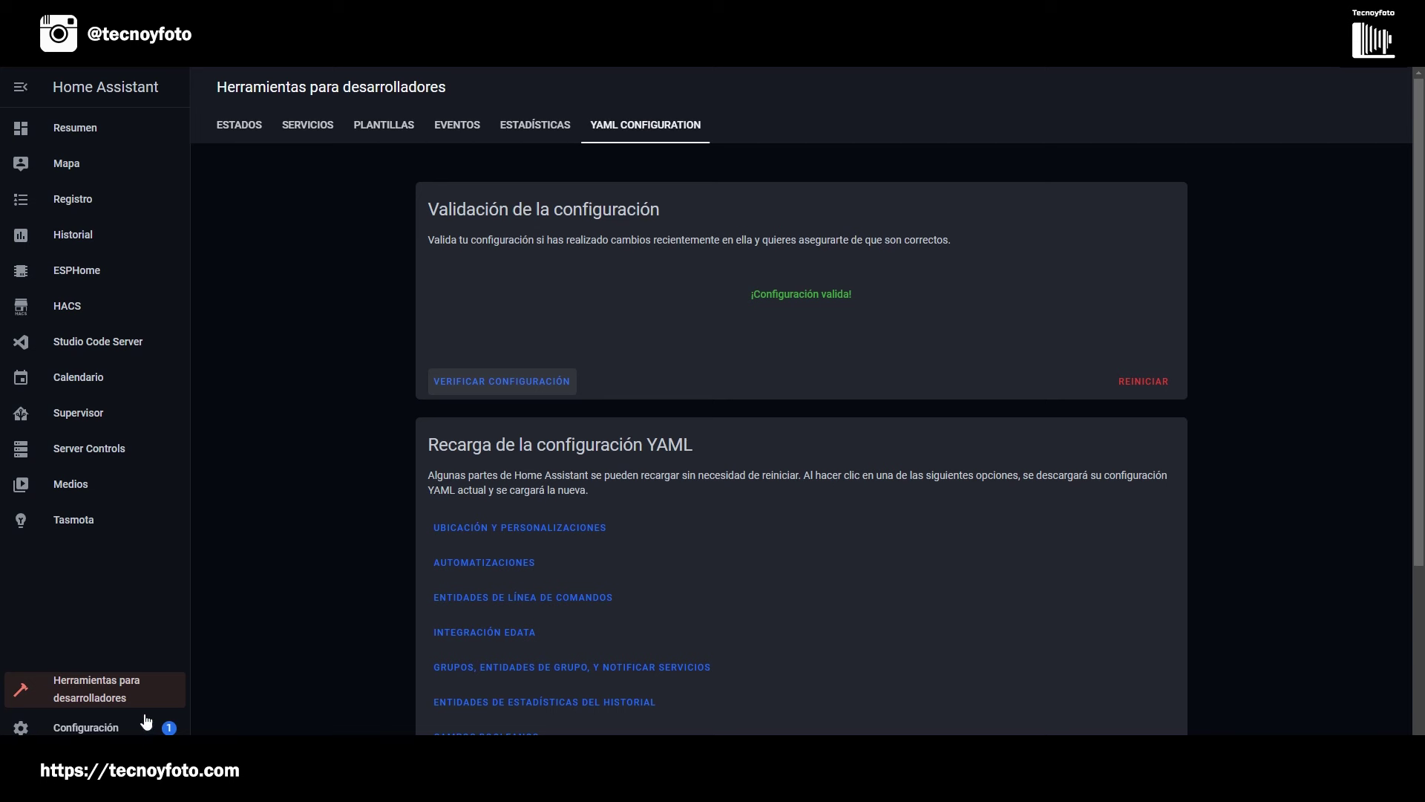
# View the integrations under Dispositivos y servicios in the configuration, and return to the configuration overview
pyautogui.click(87, 728)
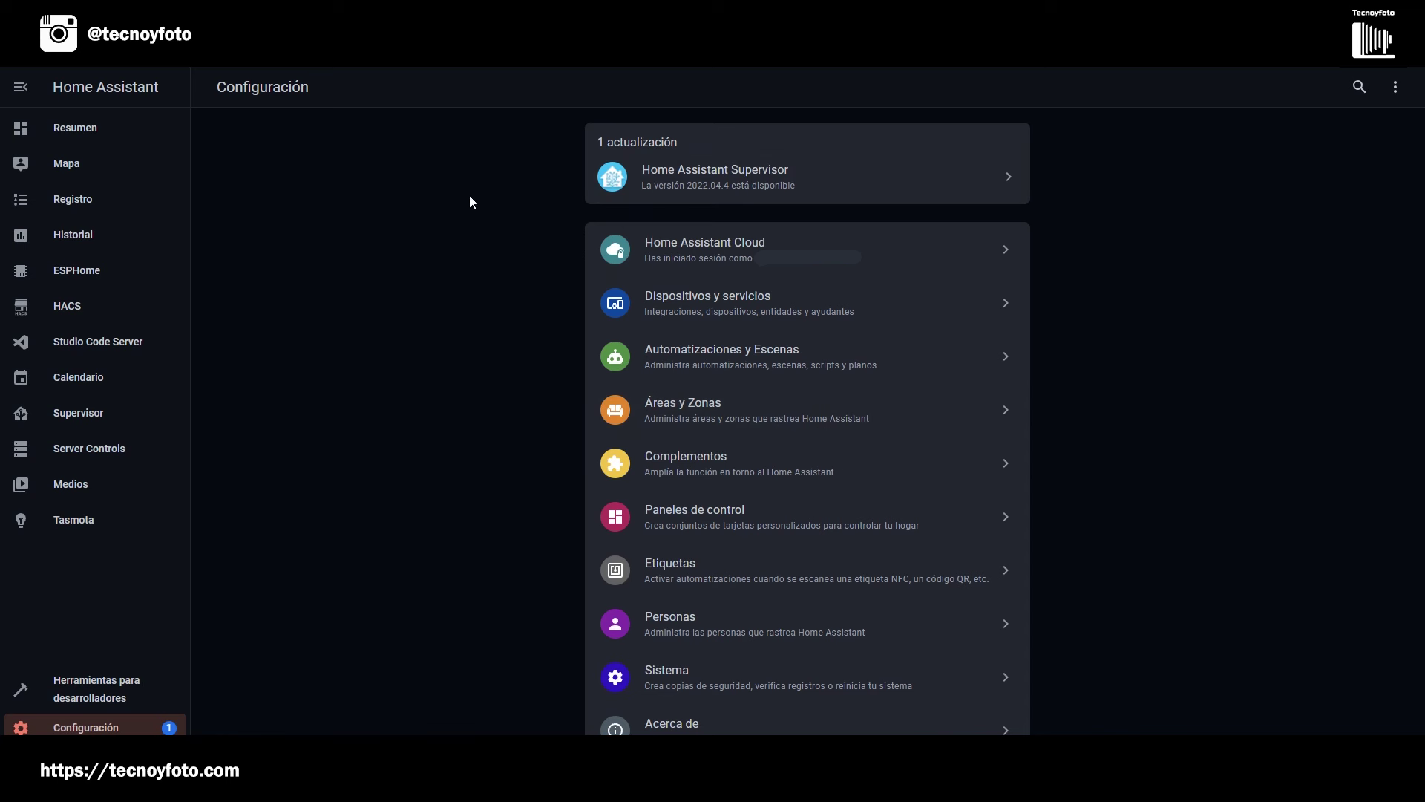
pyautogui.click(688, 305)
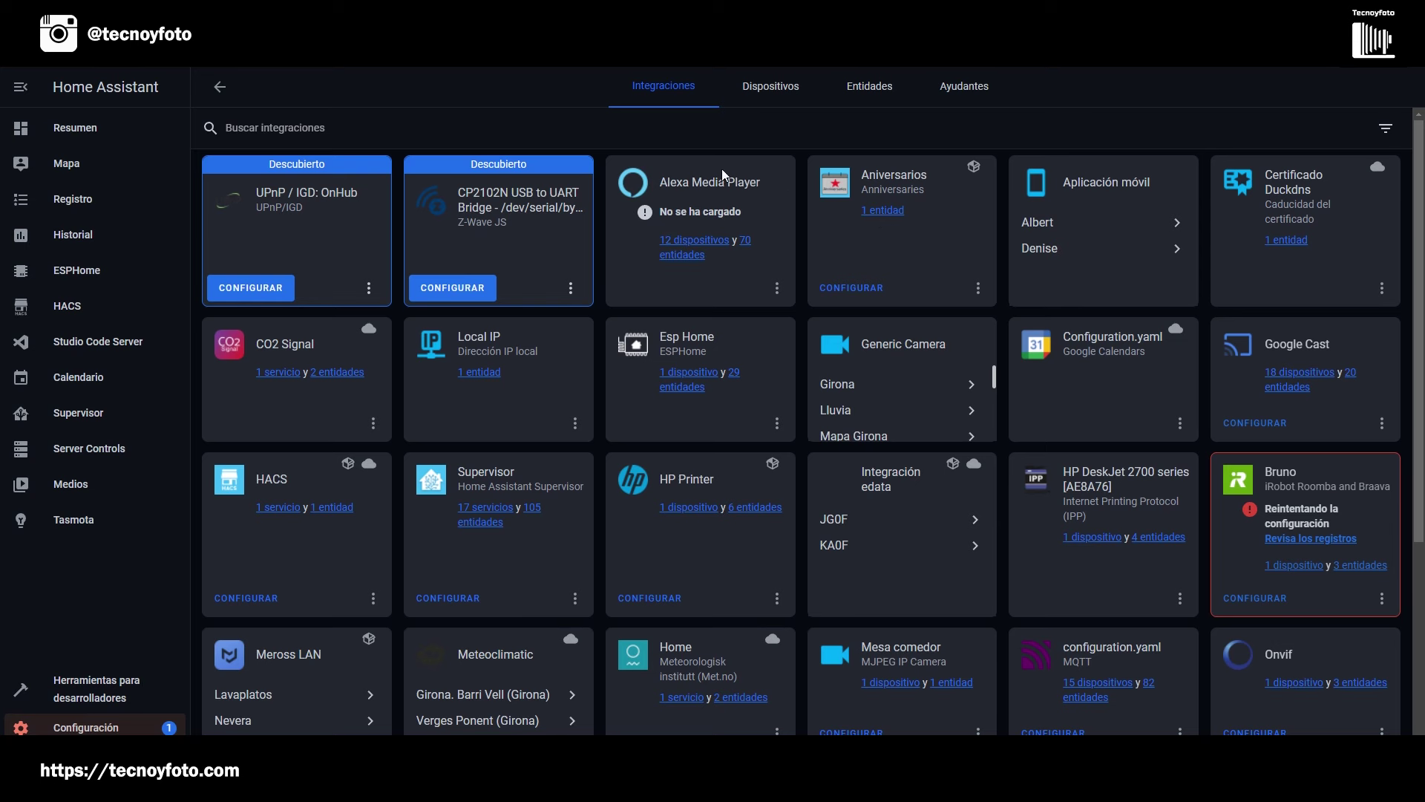
pyautogui.click(221, 87)
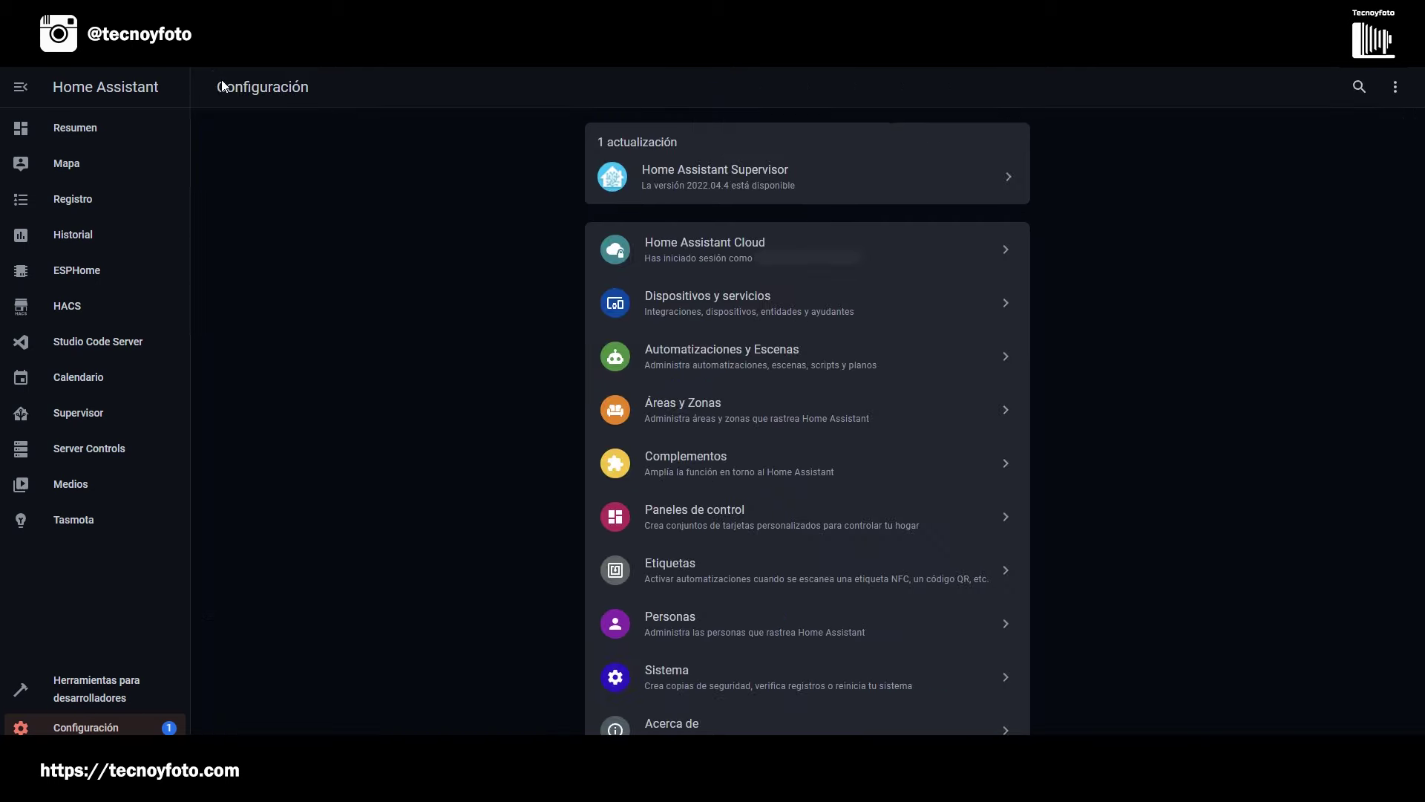
# View the automations and the blueprints (Planos) in Automatizaciones y Escenas, and return to the configuration overview
pyautogui.click(732, 369)
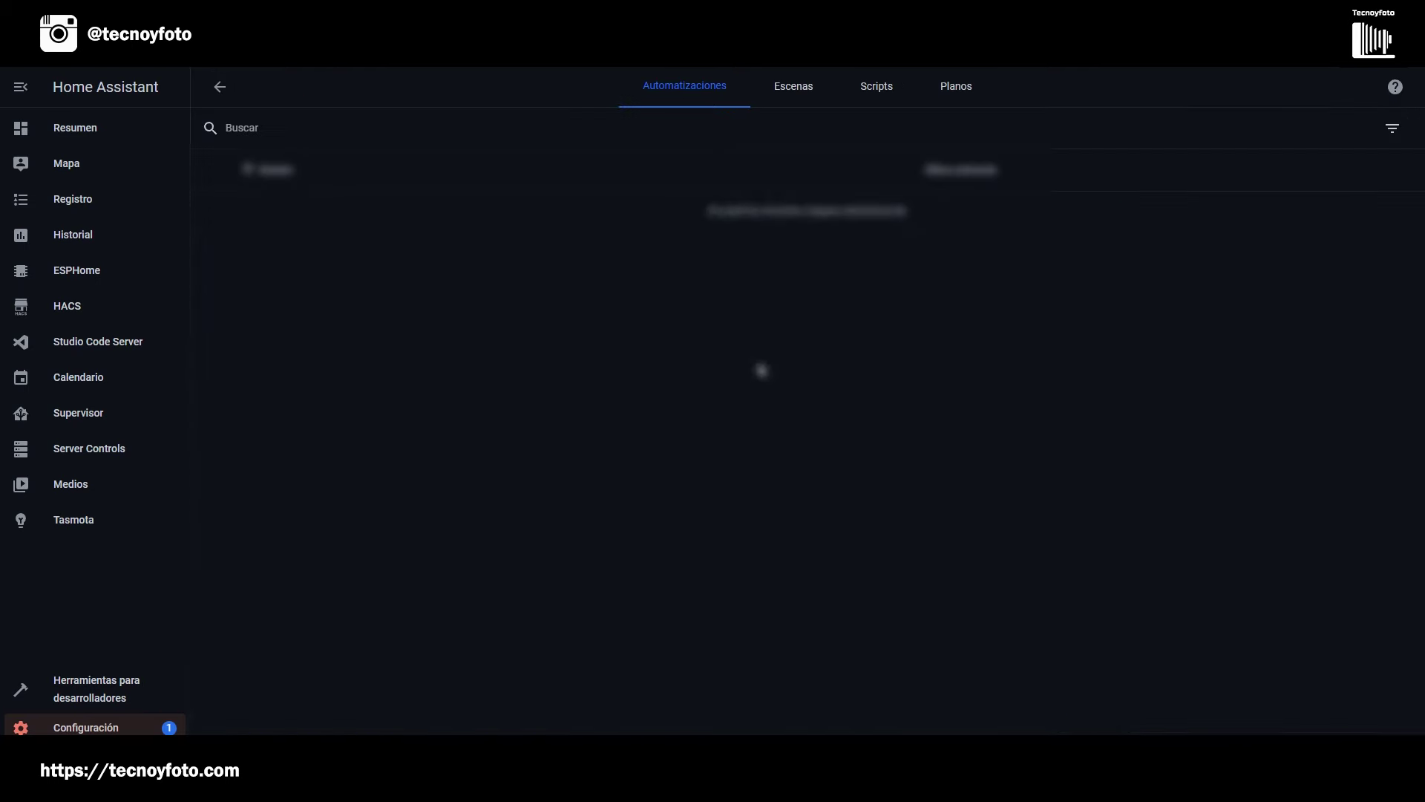
pyautogui.click(958, 90)
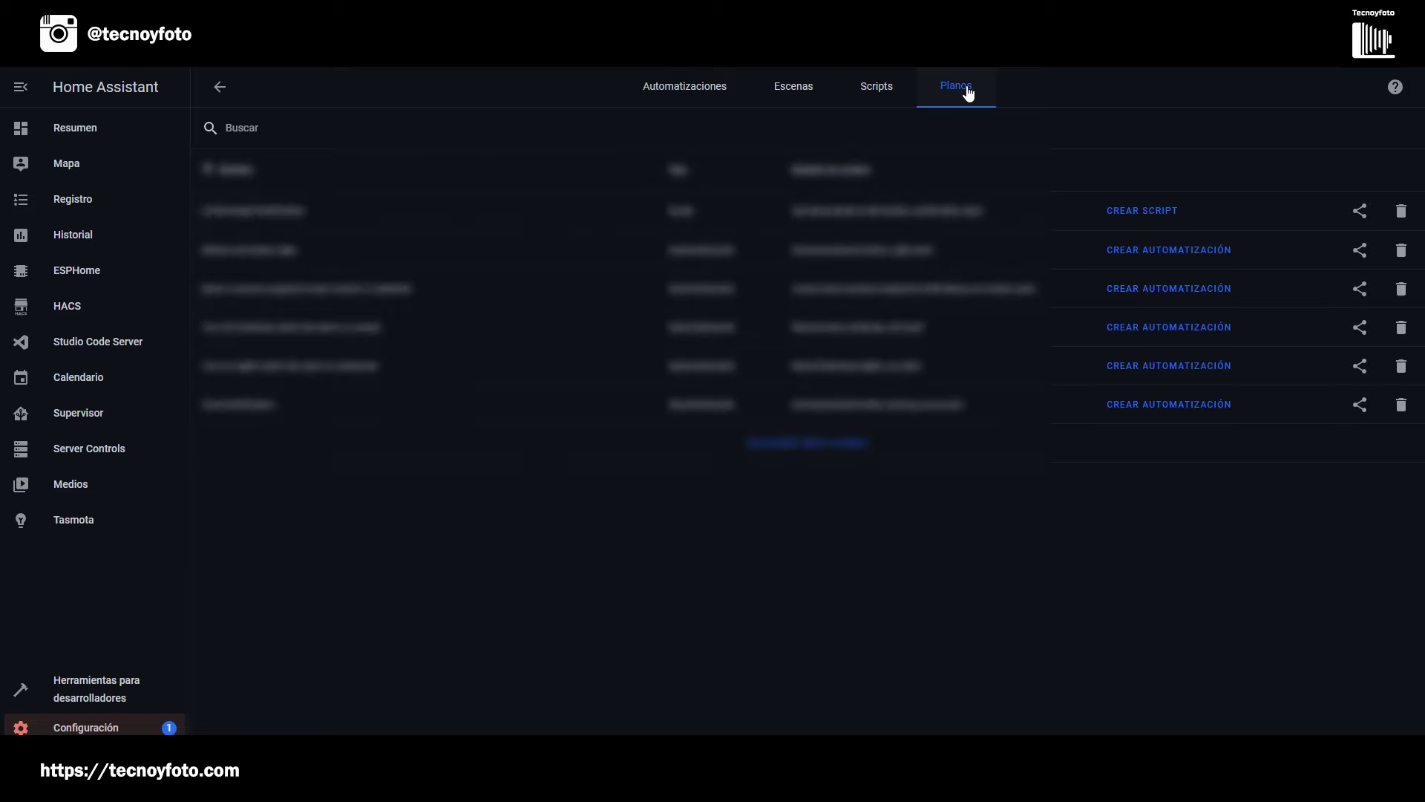
pyautogui.click(221, 87)
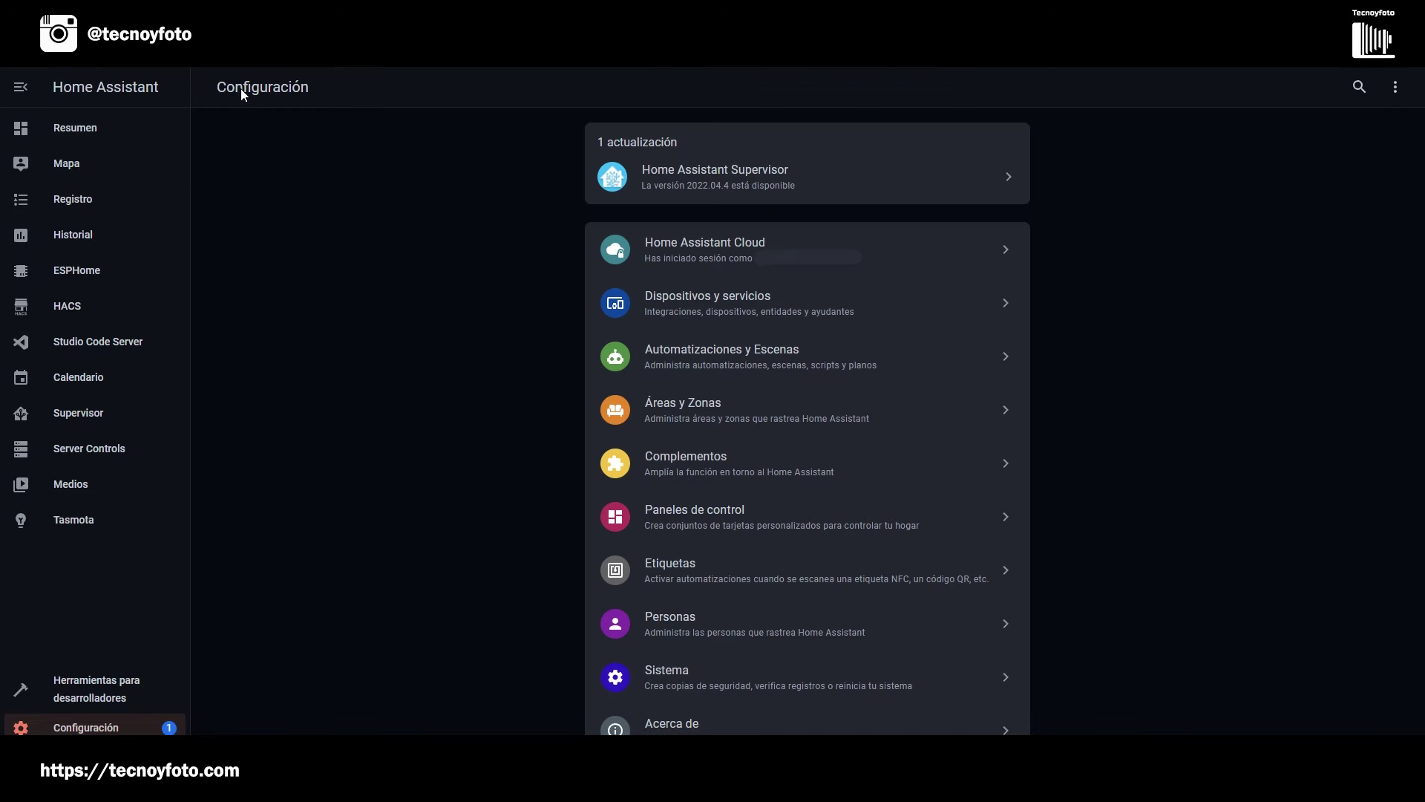
# Look through the defined areas and the zones map in Áreas y Zonas, and return to the configuration overview
pyautogui.click(694, 404)
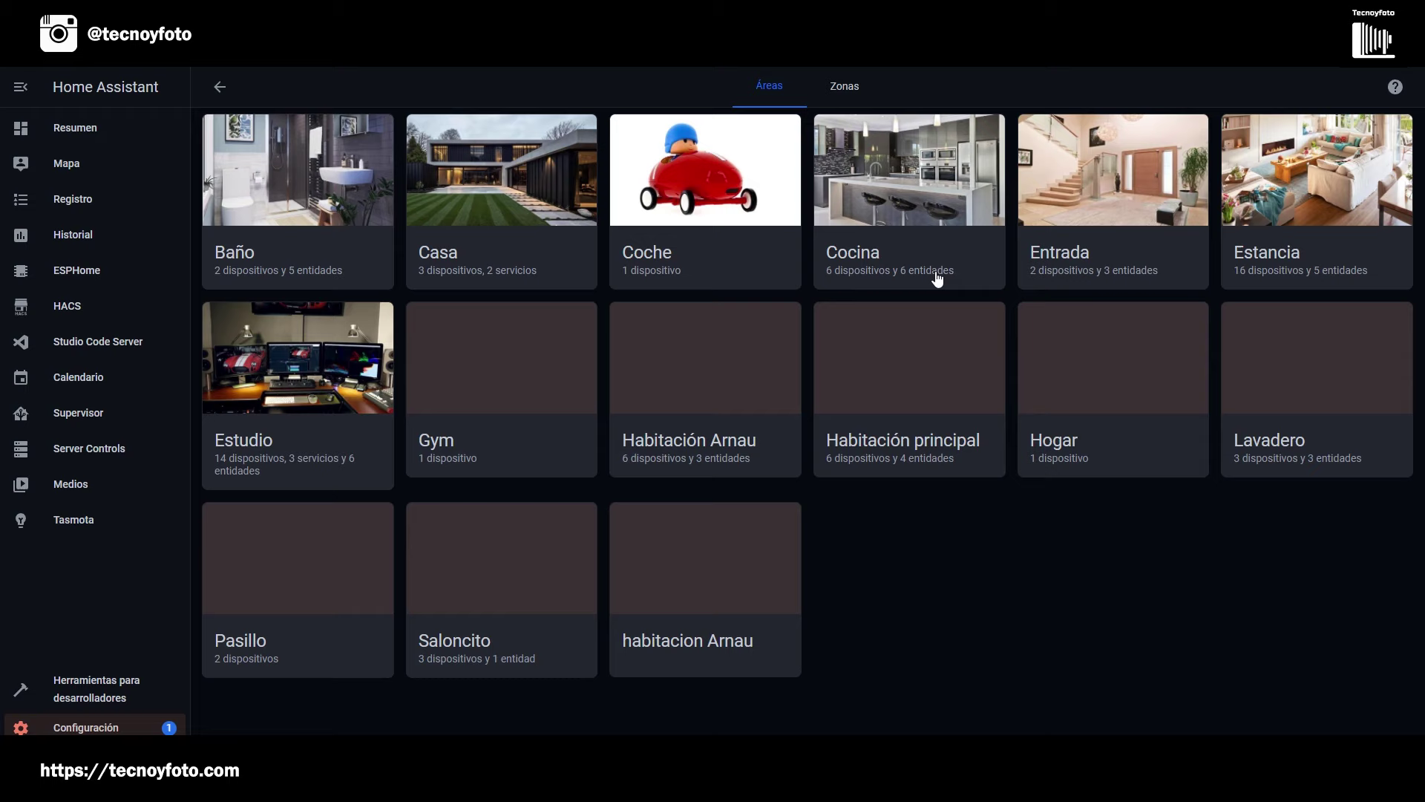
pyautogui.click(850, 85)
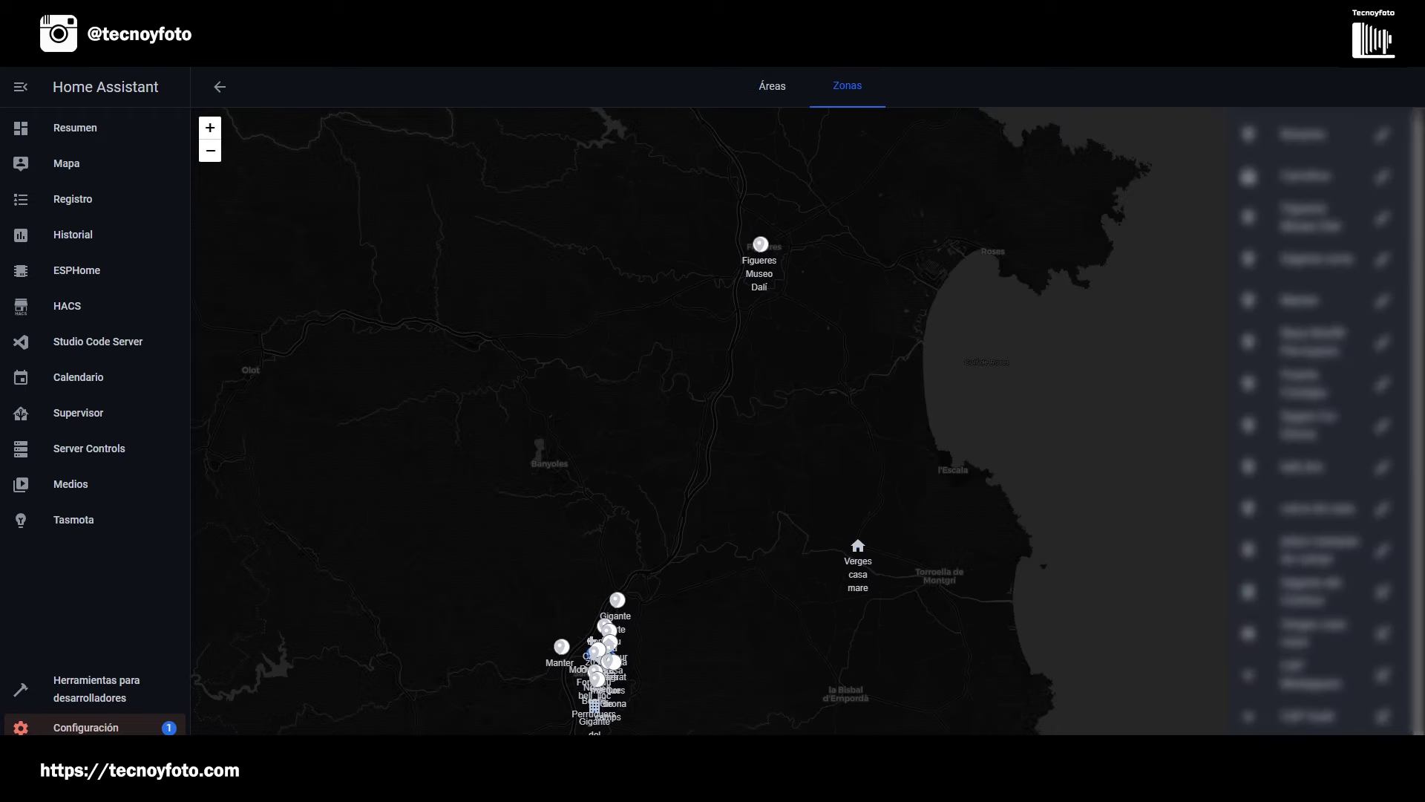
pyautogui.click(787, 92)
pyautogui.click(220, 88)
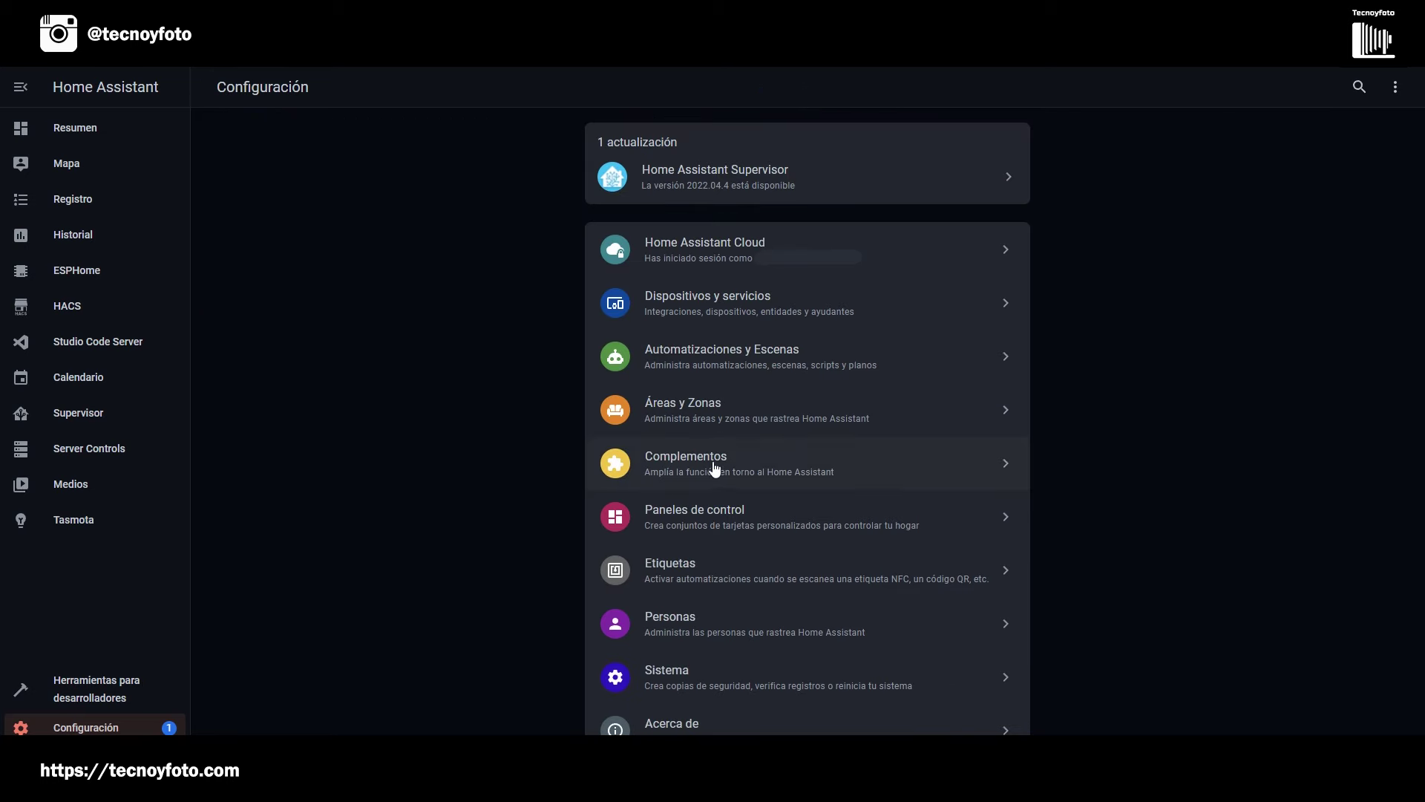
# View the installed add-ons in Complementos and the people and users in Personas
pyautogui.click(710, 467)
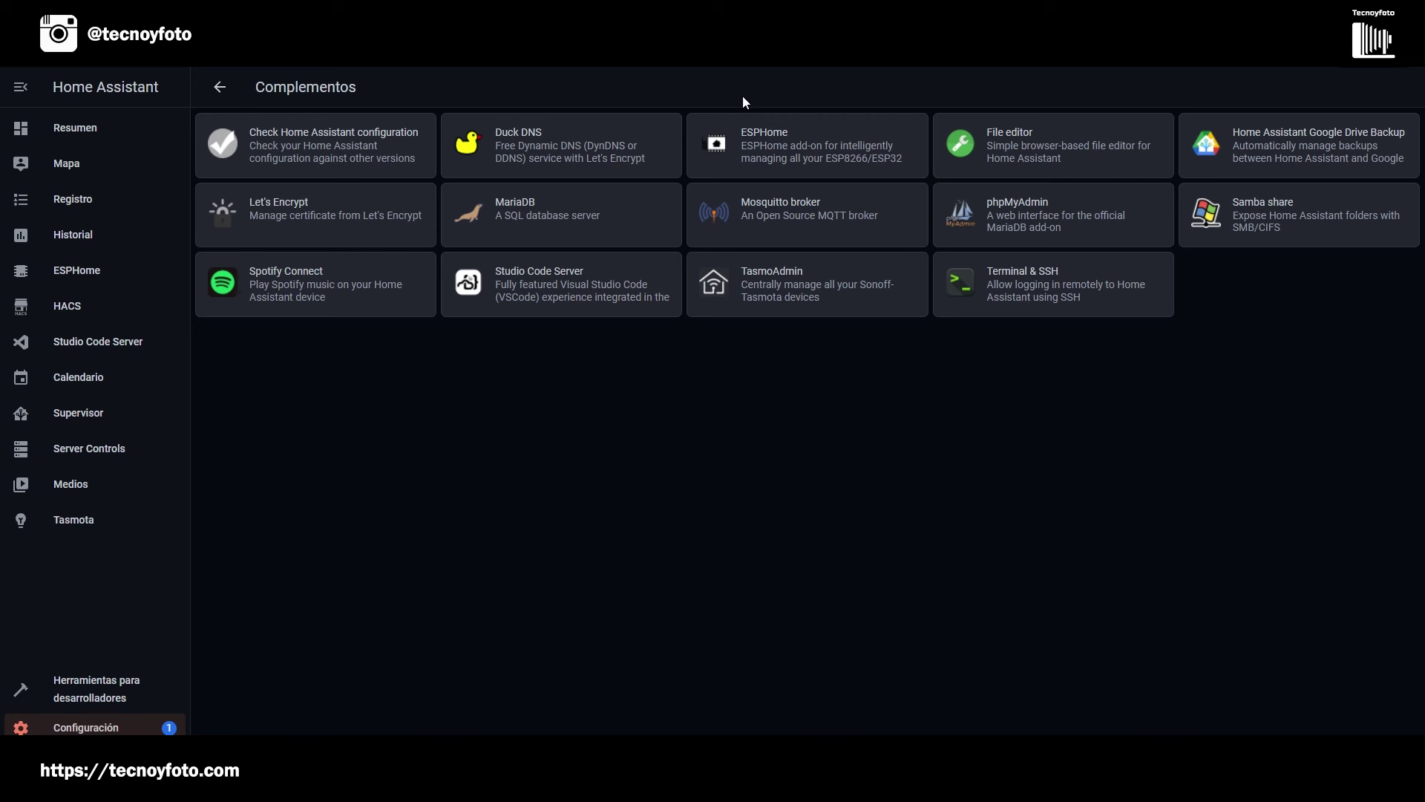
pyautogui.click(219, 88)
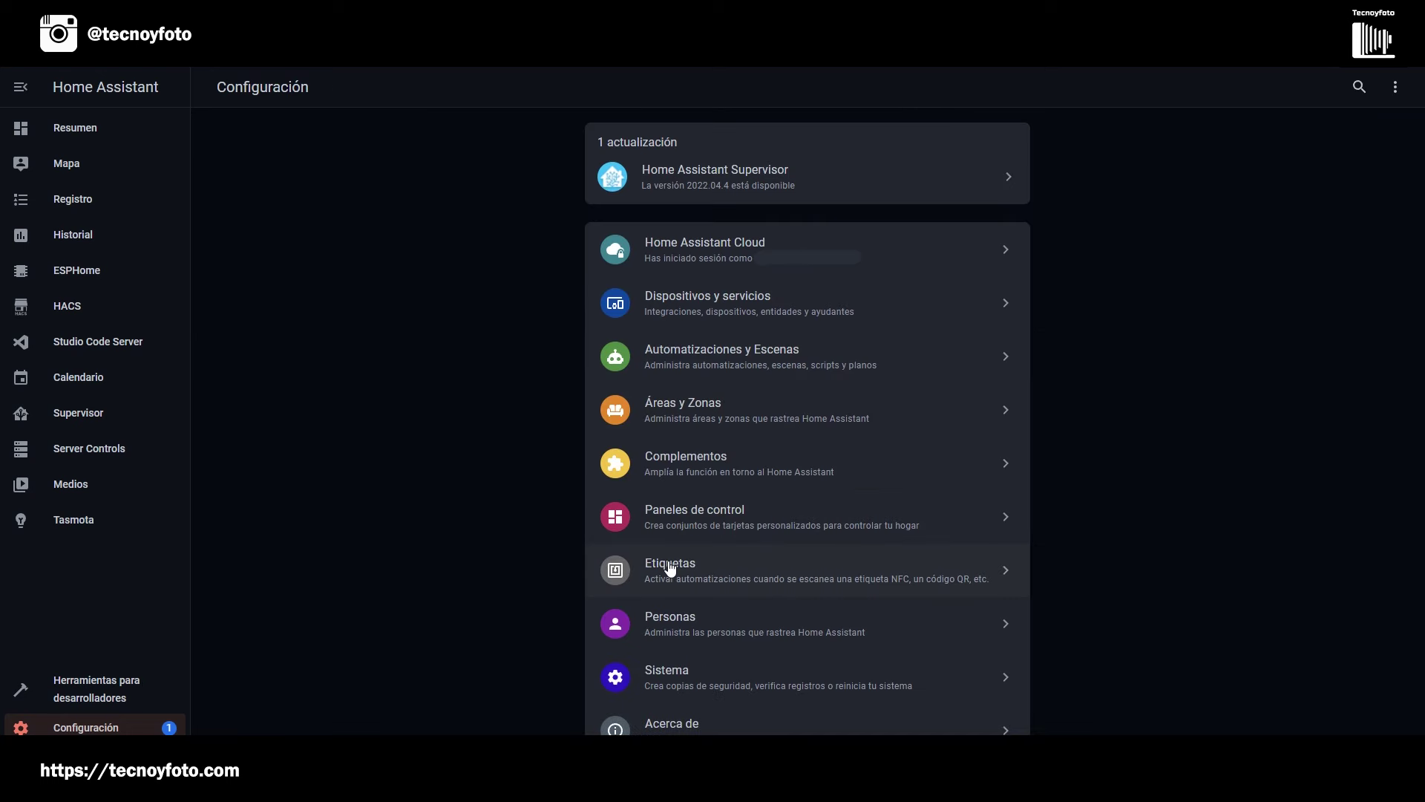
pyautogui.click(685, 616)
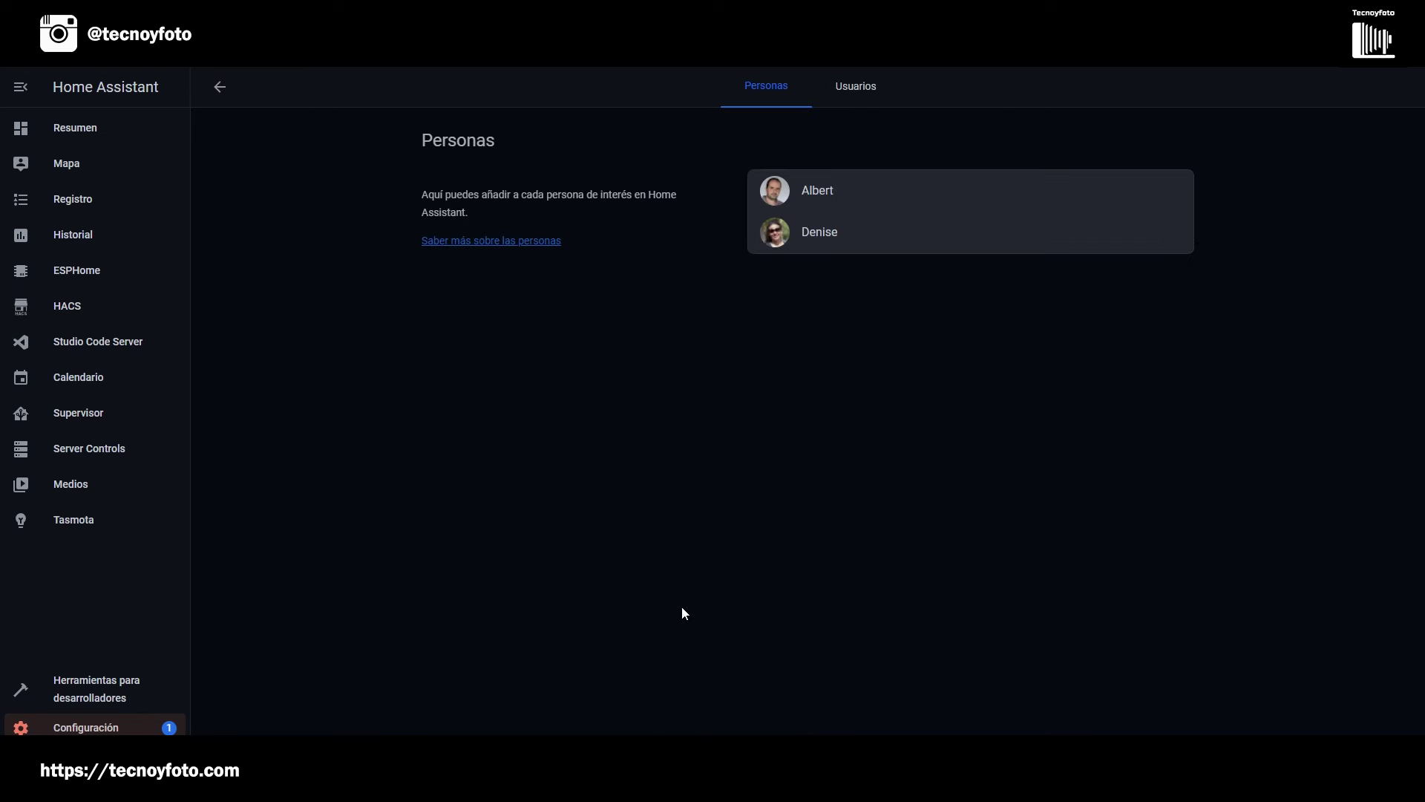
pyautogui.click(854, 89)
pyautogui.click(219, 87)
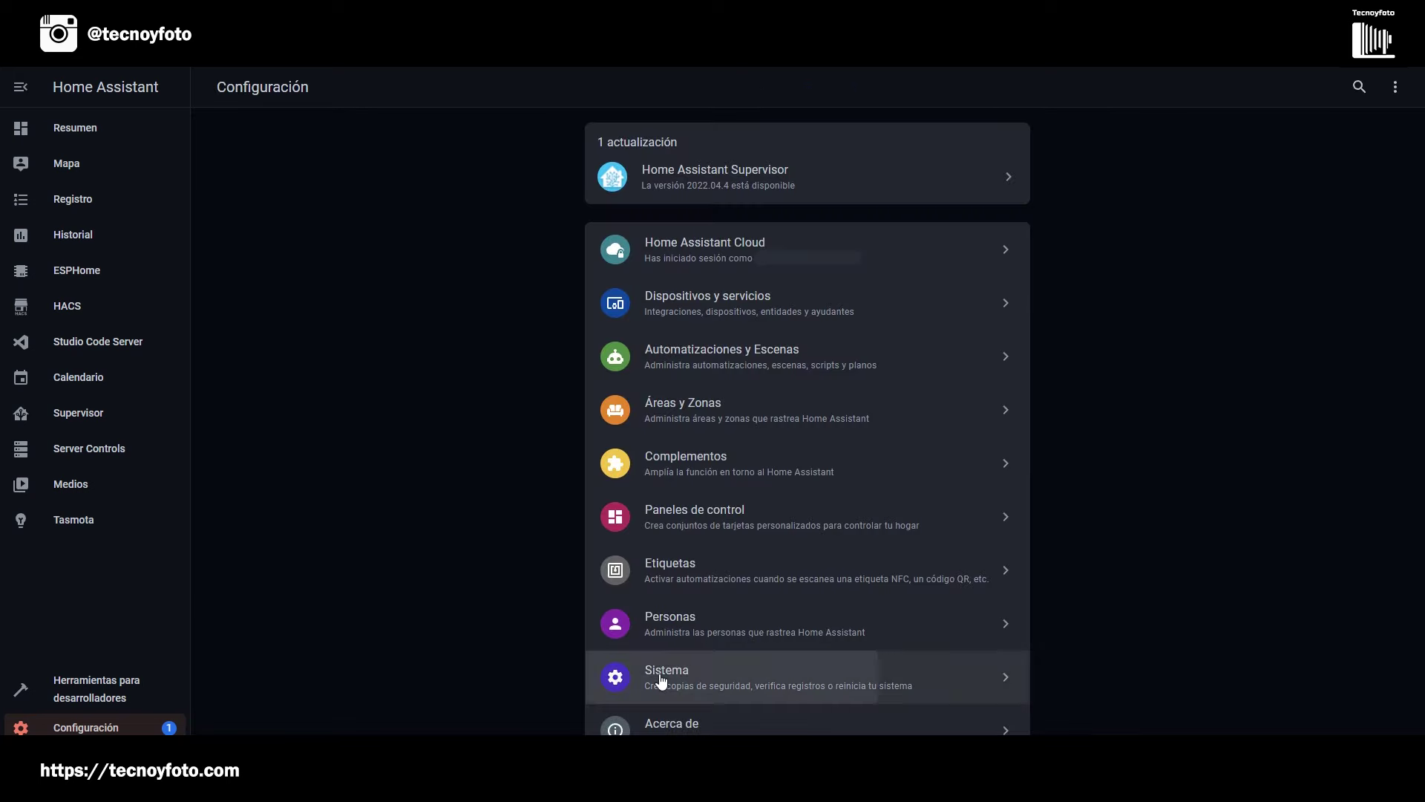
# View the available updates and the list of backups in the Sistema settings
pyautogui.click(661, 677)
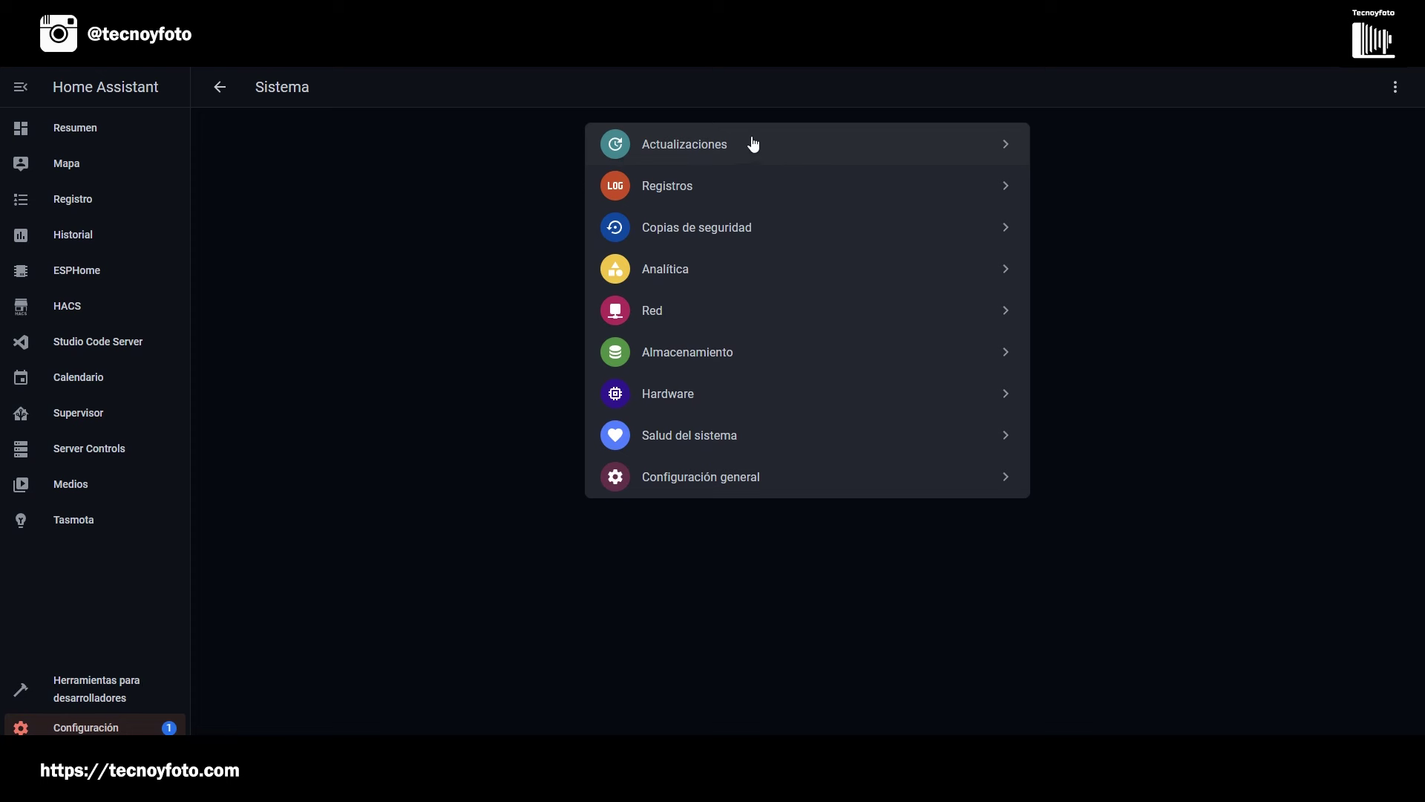
pyautogui.click(687, 149)
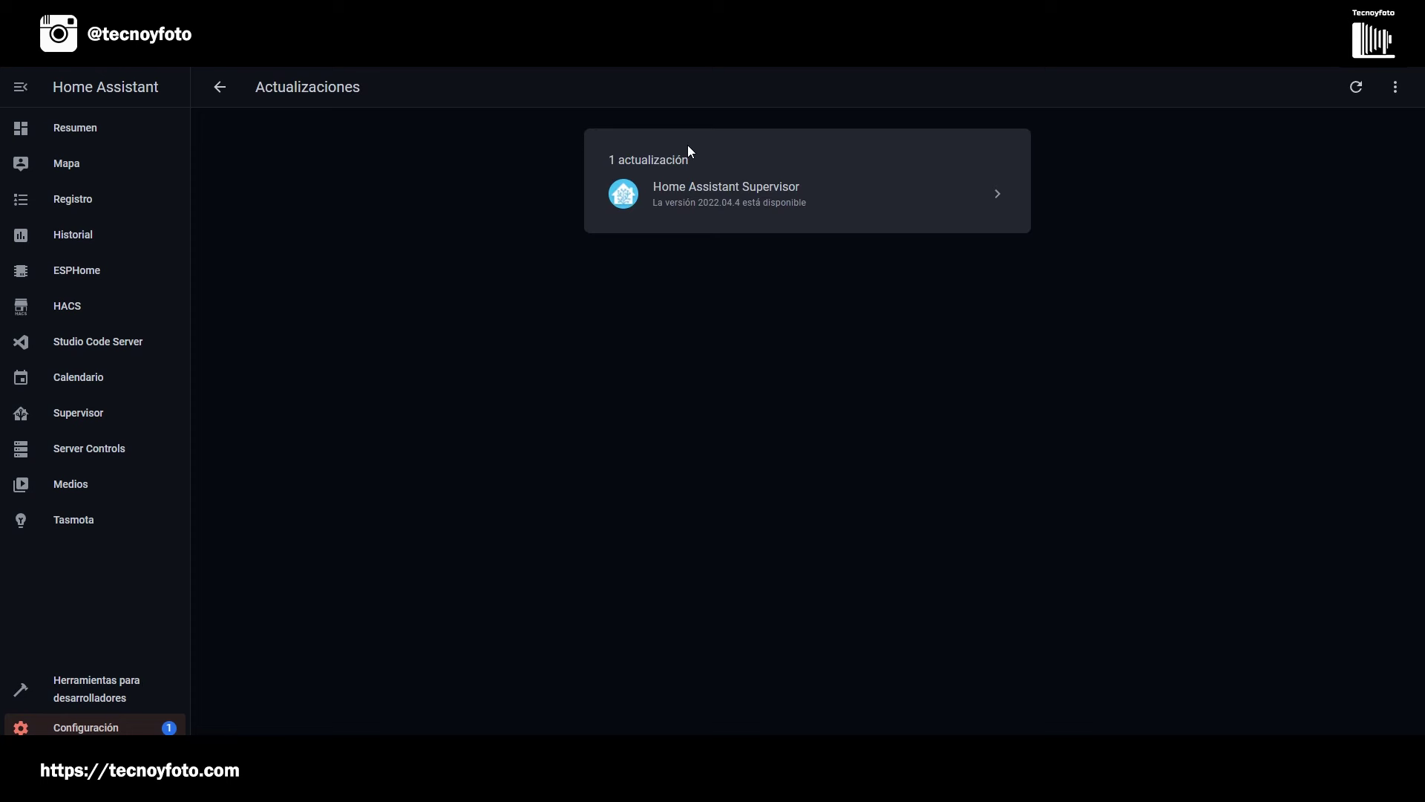
pyautogui.click(219, 87)
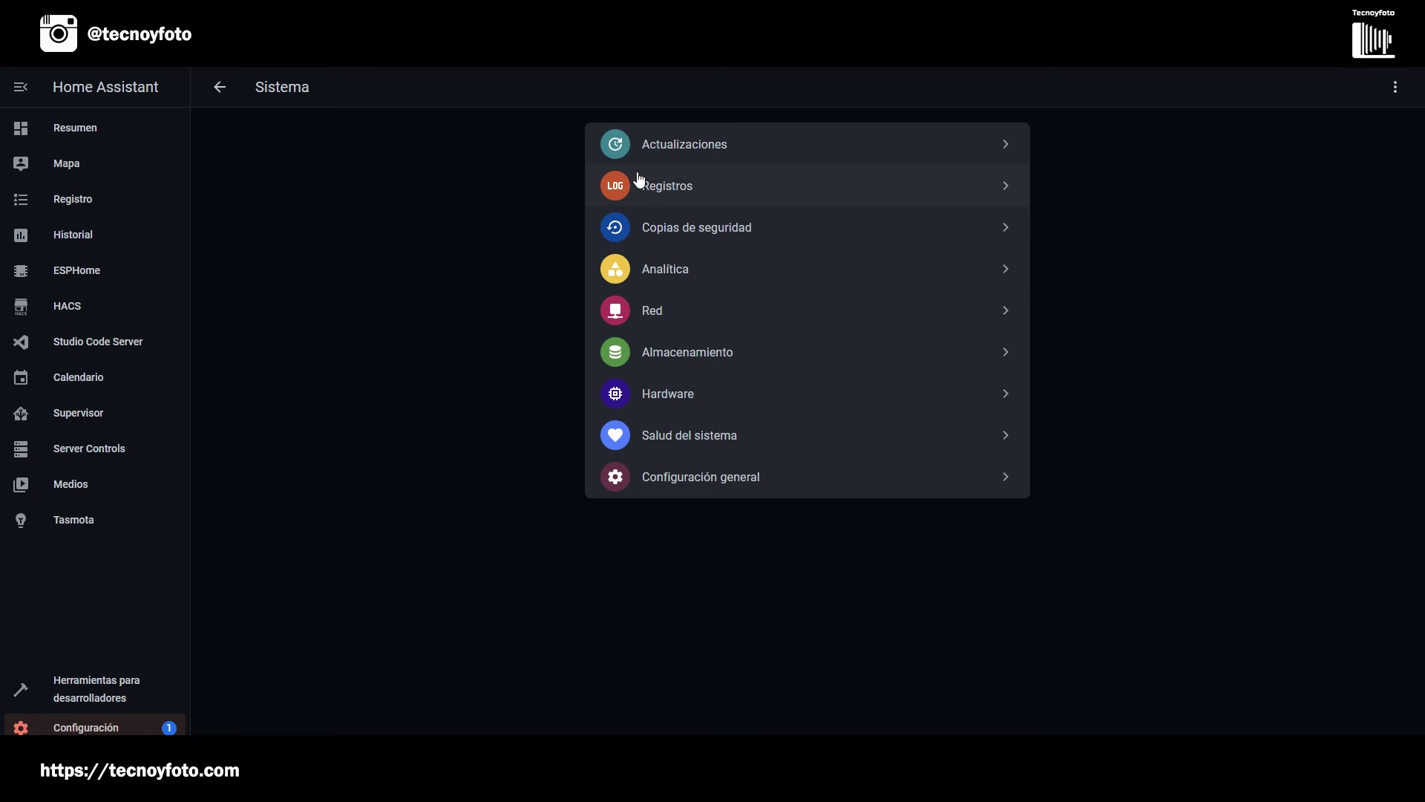
pyautogui.click(708, 226)
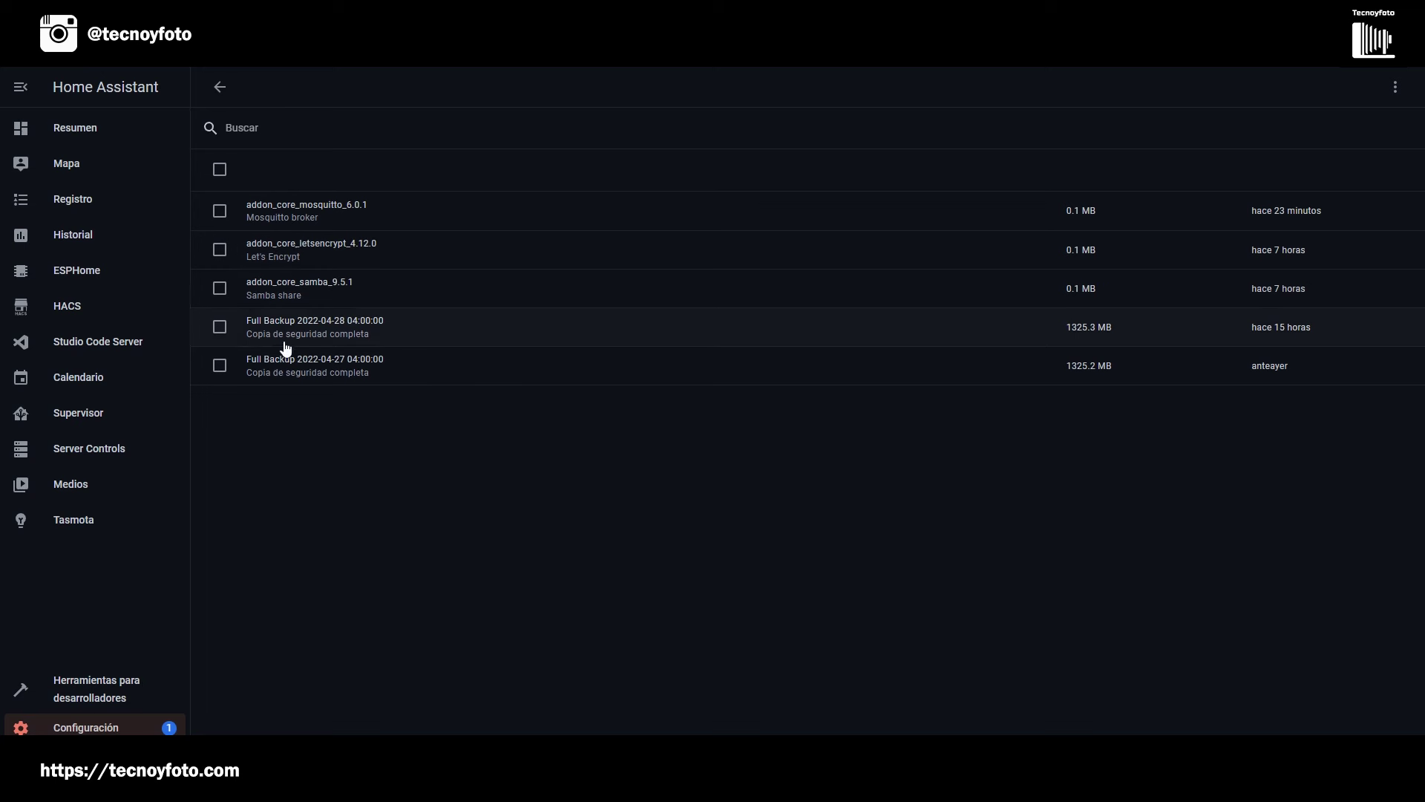
pyautogui.click(220, 87)
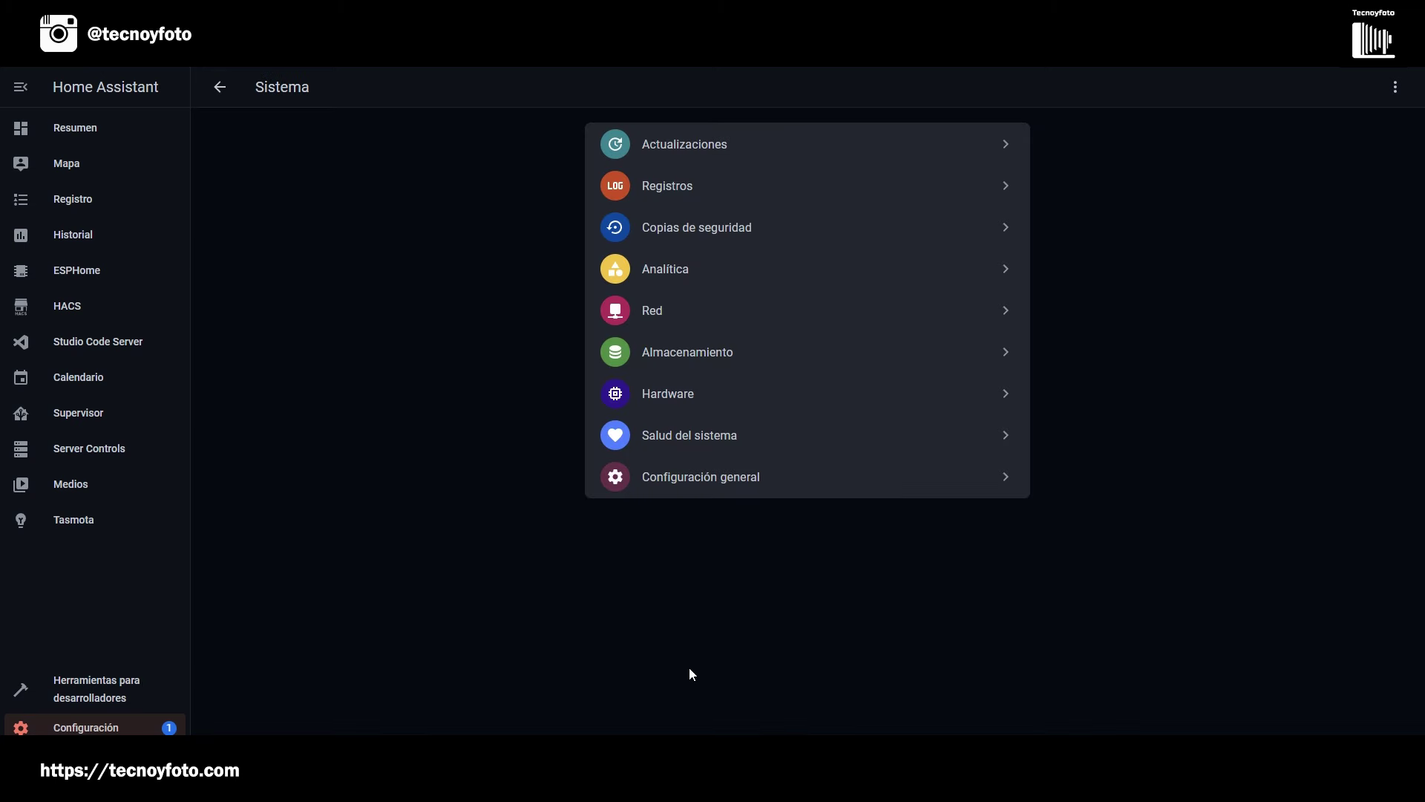
# View the Analítica sharing options and the Salud del sistema report in the Sistema settings
pyautogui.click(689, 285)
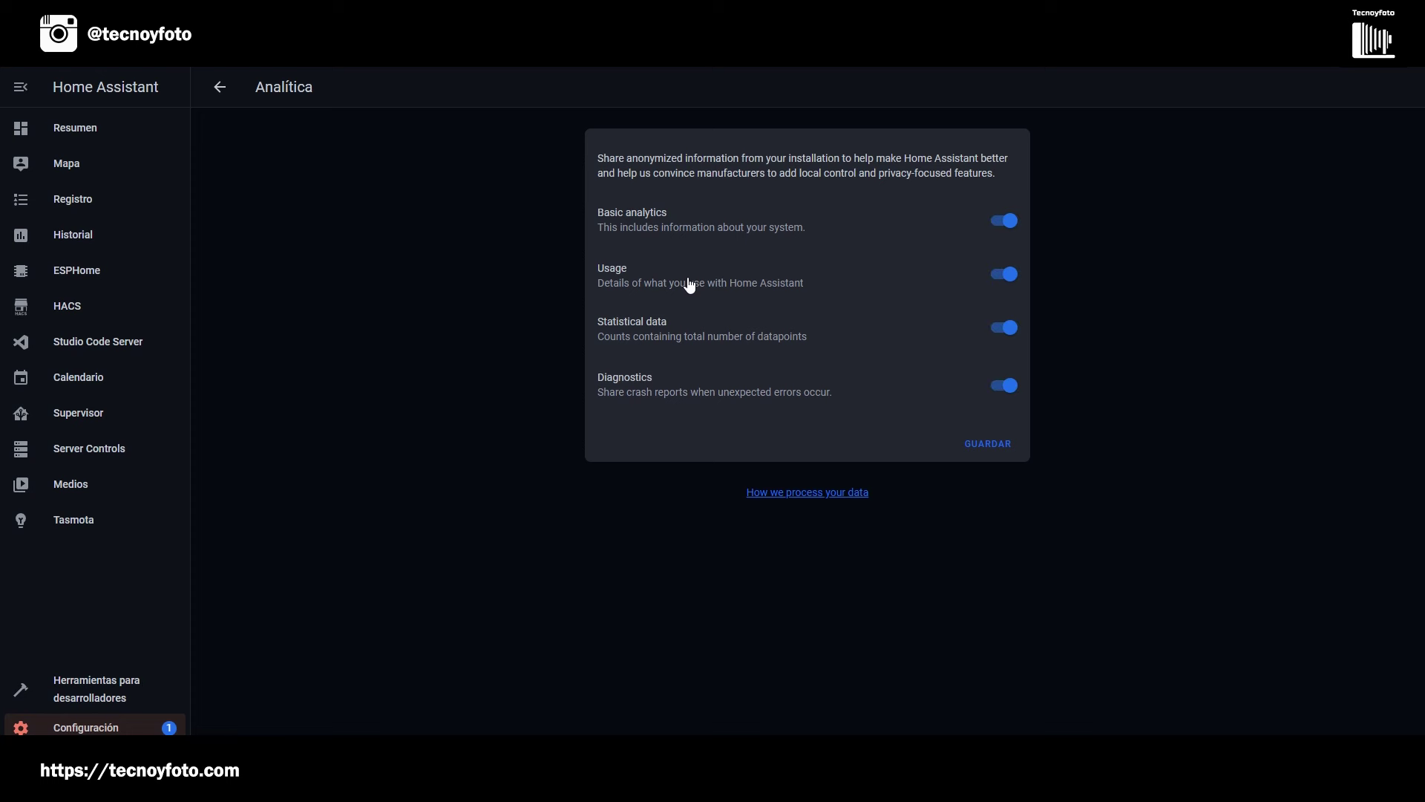
pyautogui.click(230, 93)
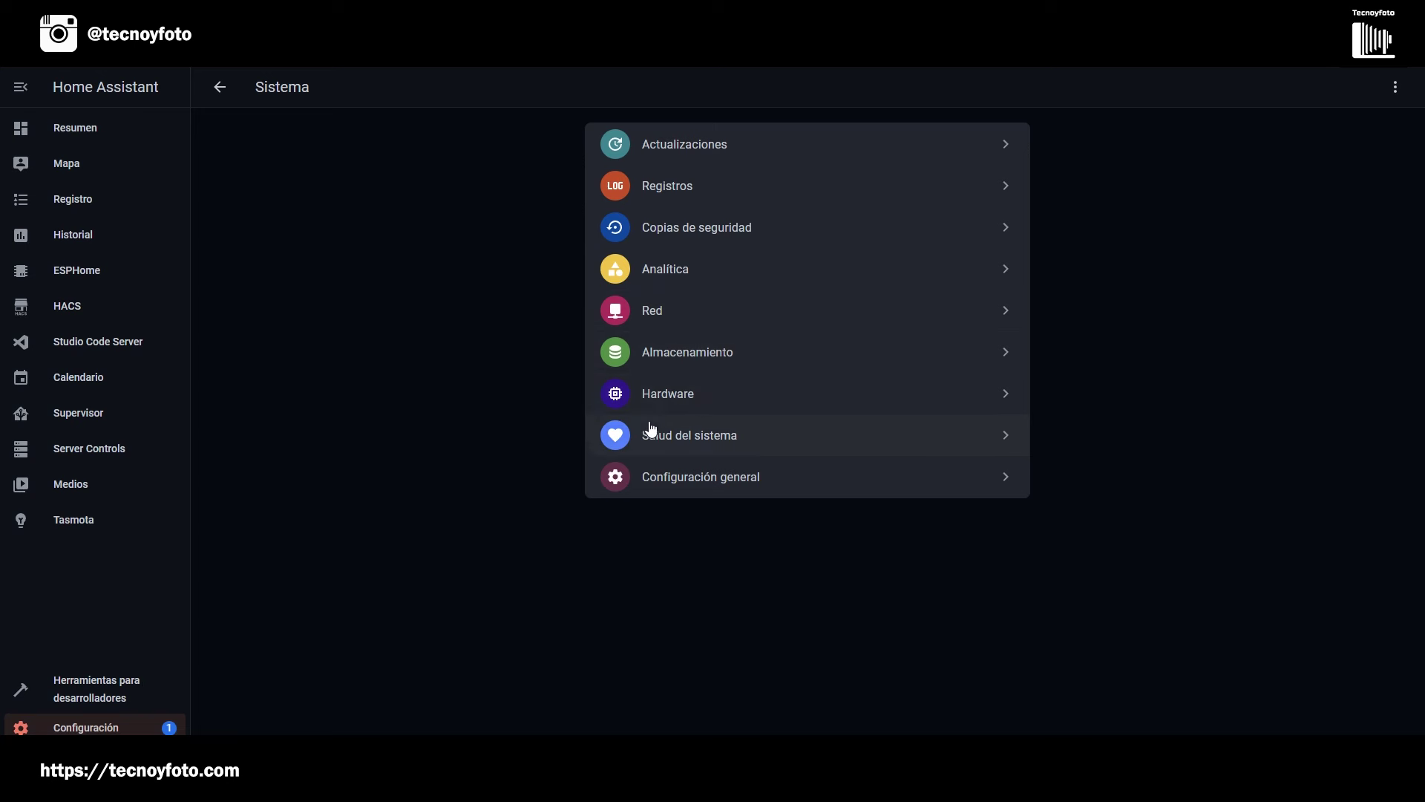
pyautogui.click(694, 441)
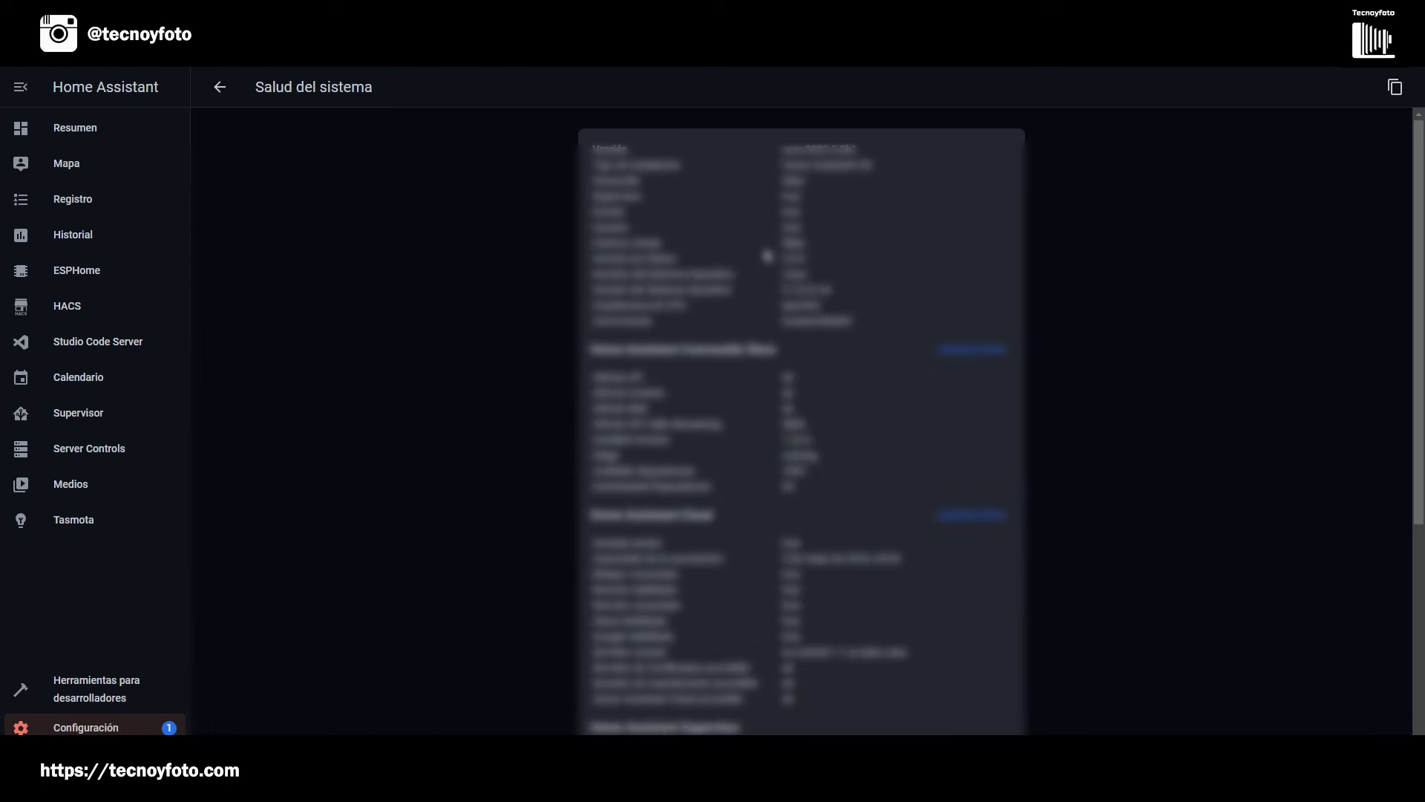
pyautogui.click(220, 89)
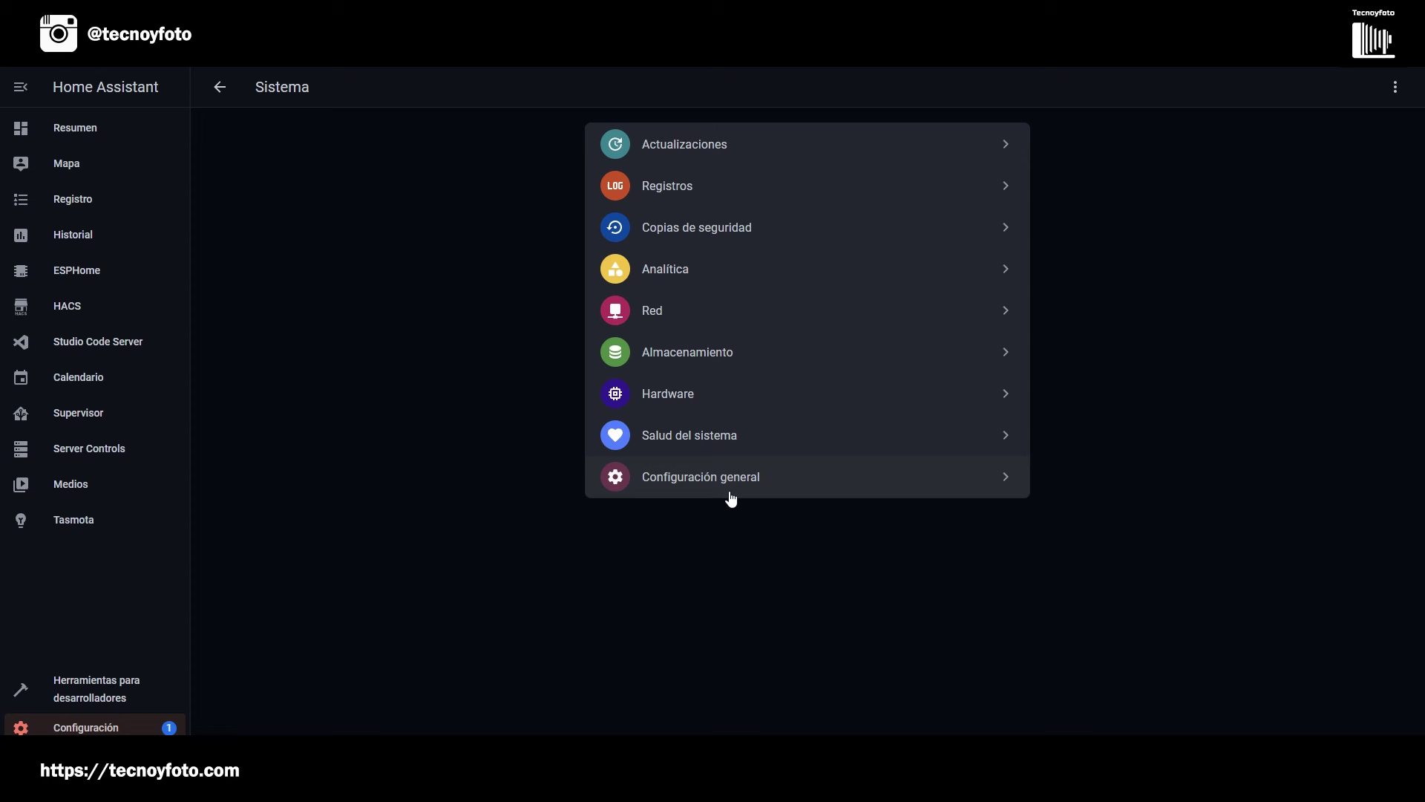
# View the Configuración general settings for name, time zone, altitude, units and currency
pyautogui.click(702, 479)
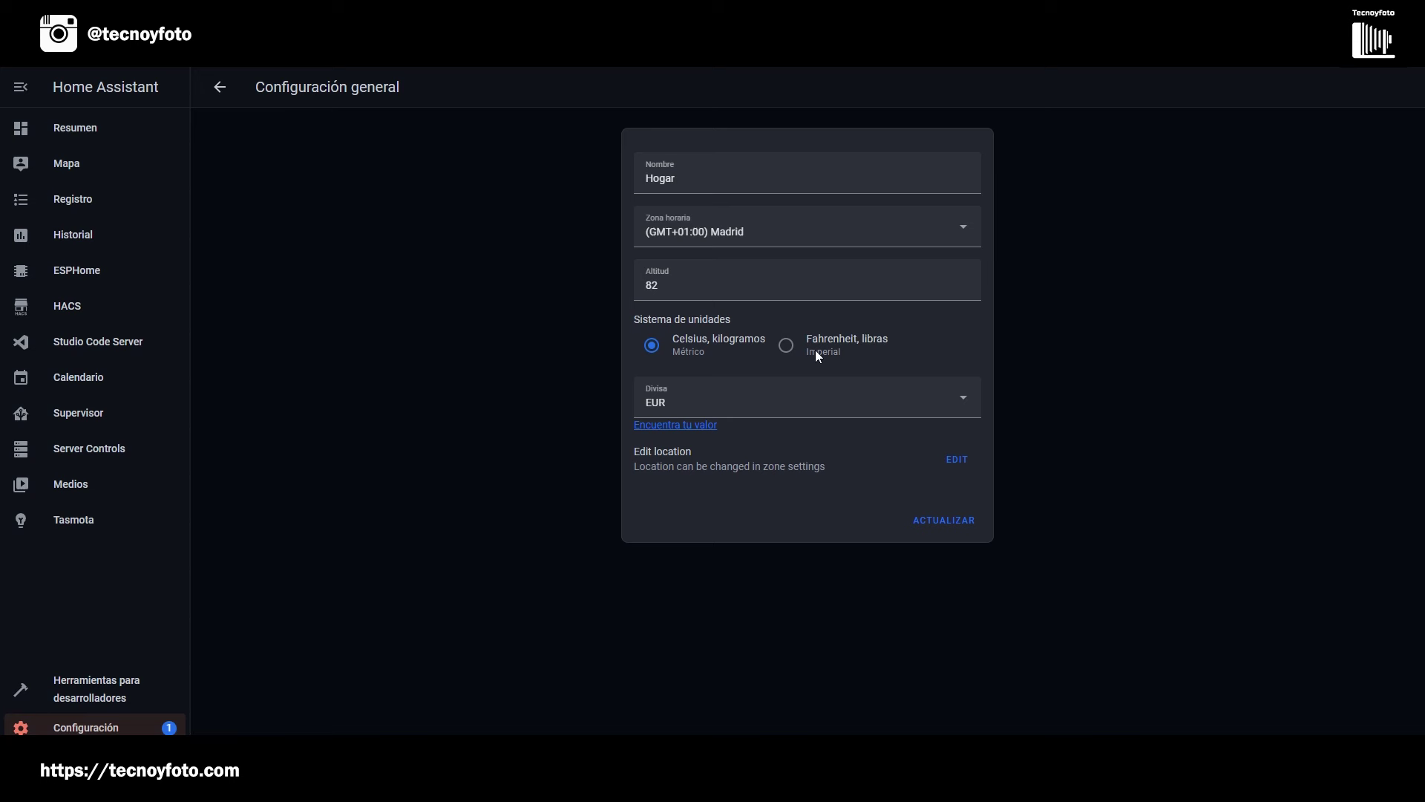
pyautogui.click(219, 87)
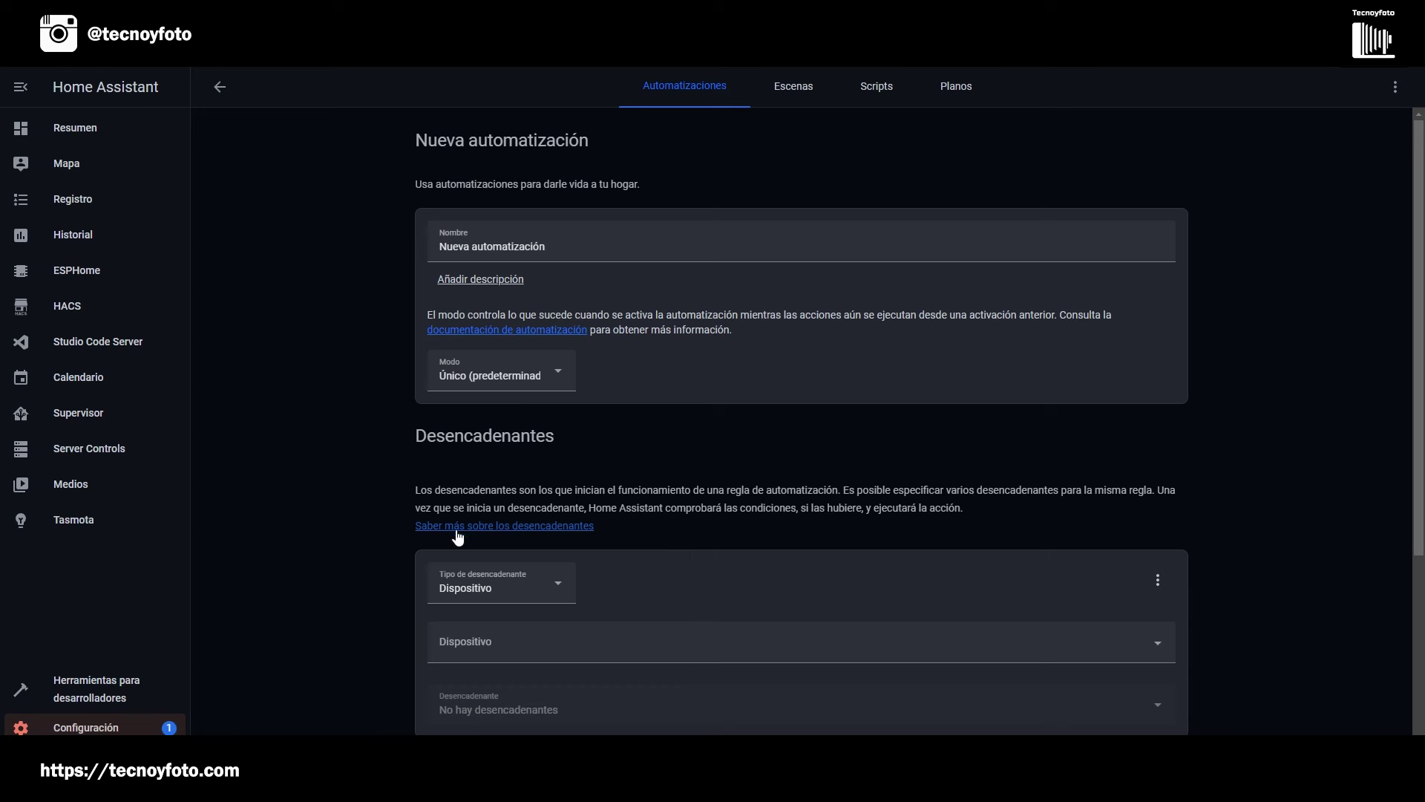
# Set the new automation's trigger type to Calendario and choose the Familiar calendar
pyautogui.click(559, 584)
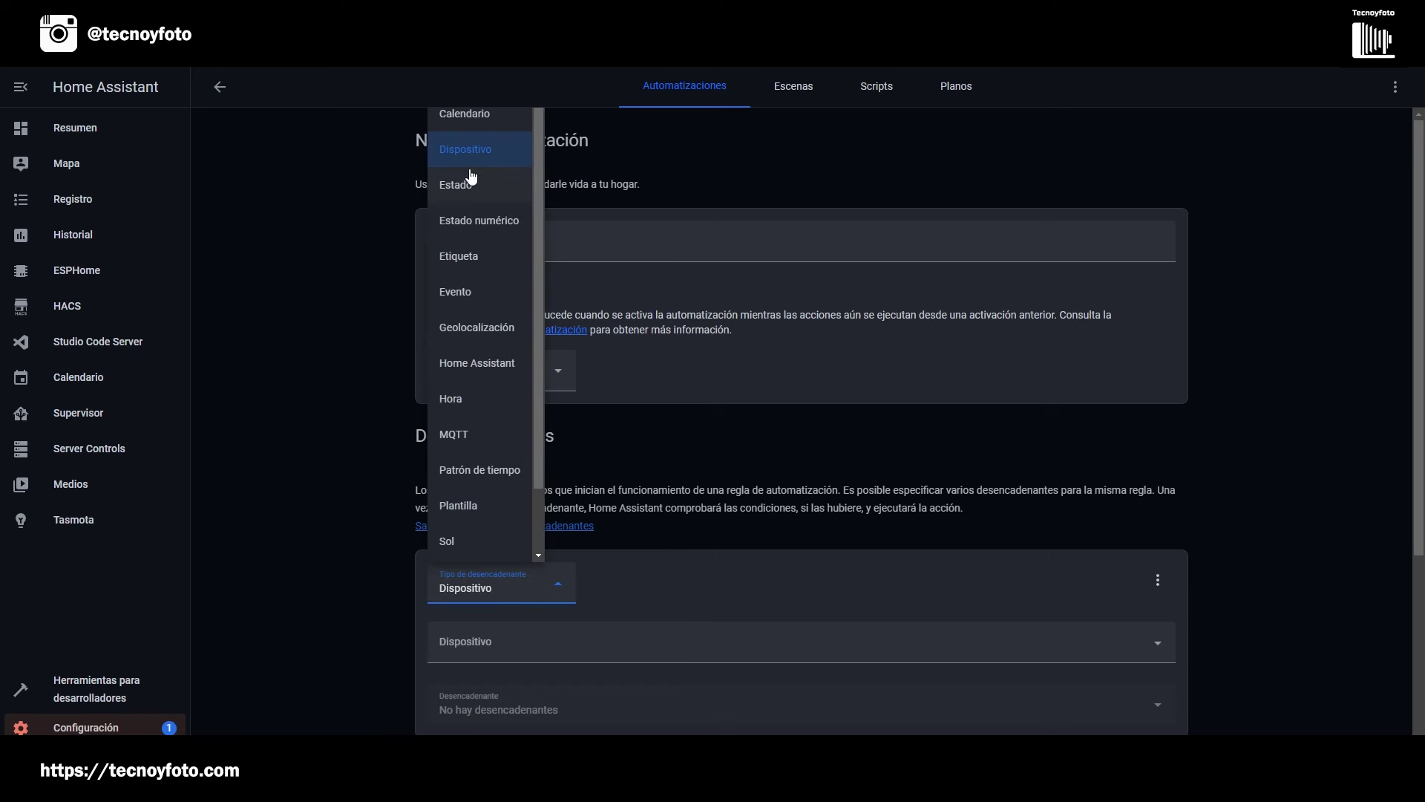
pyautogui.click(460, 117)
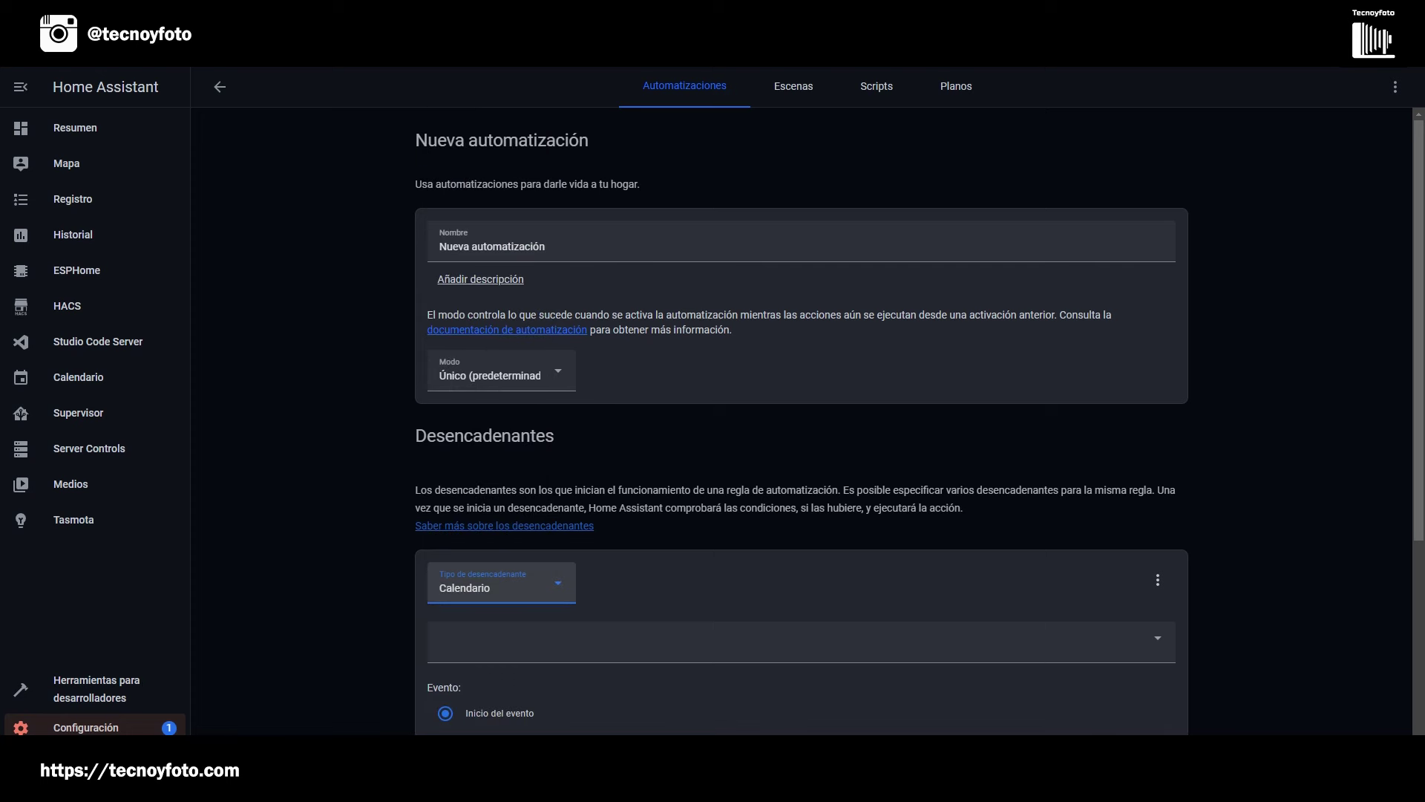
pyautogui.click(647, 650)
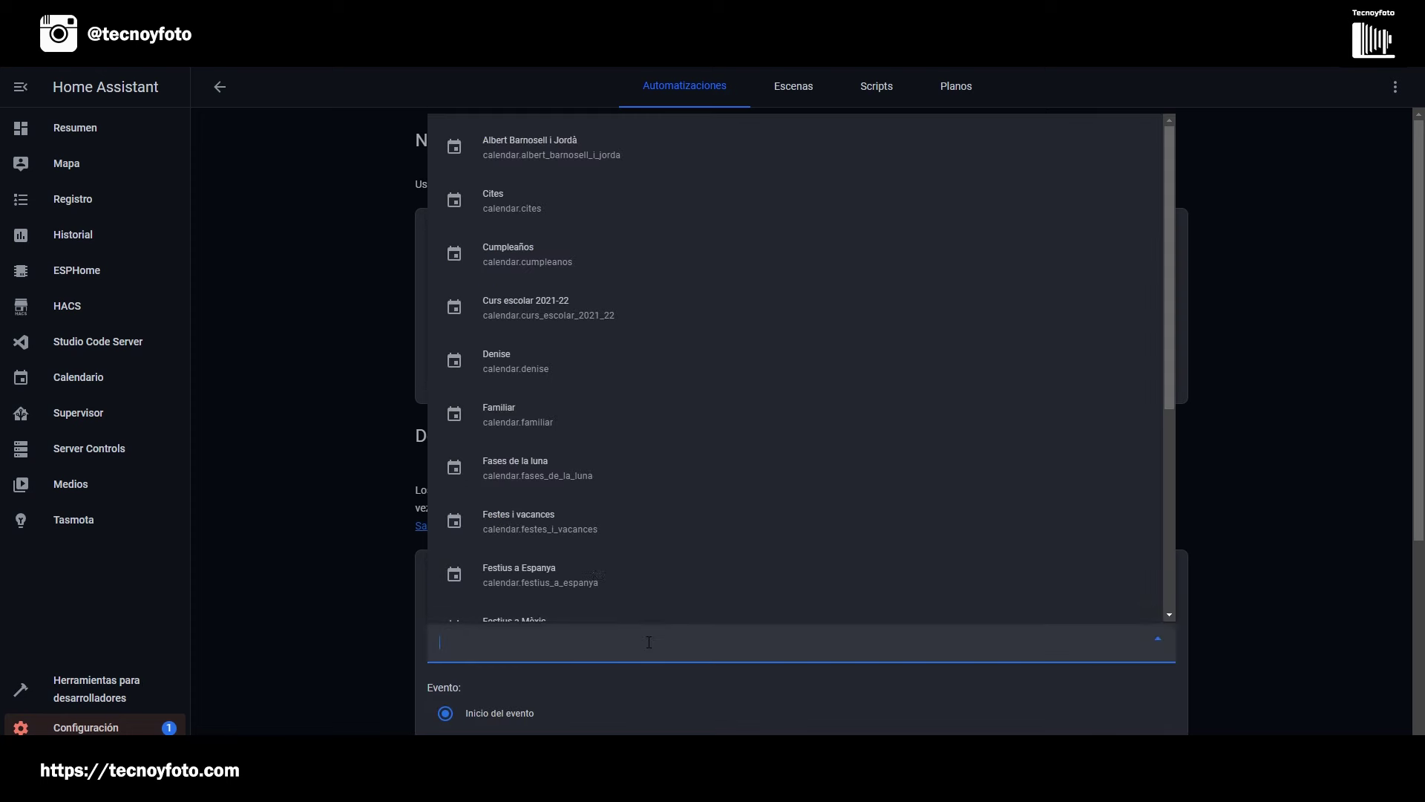
pyautogui.scroll(-3, 495, 371)
pyautogui.scroll(3, 496, 405)
pyautogui.scroll(-3, 512, 430)
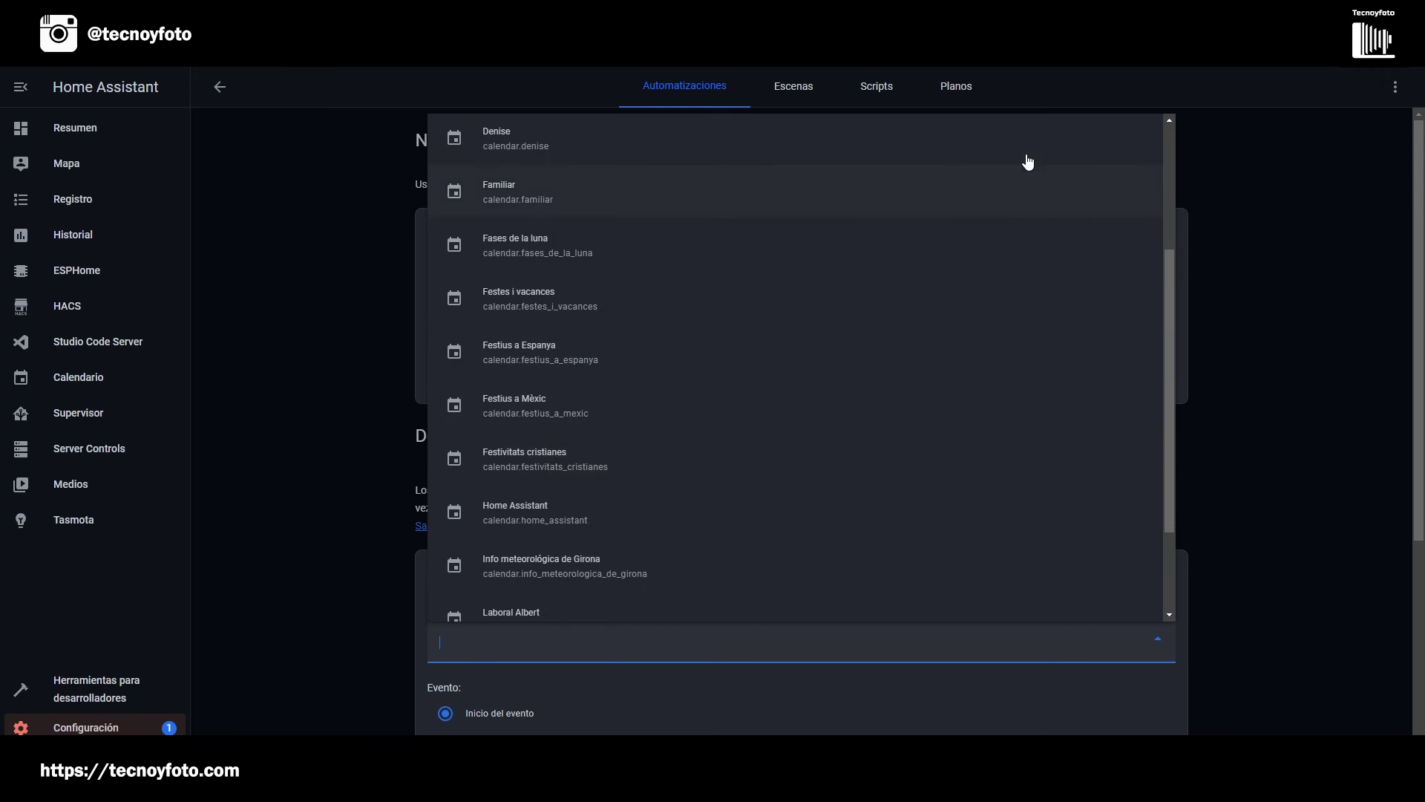
pyautogui.click(568, 194)
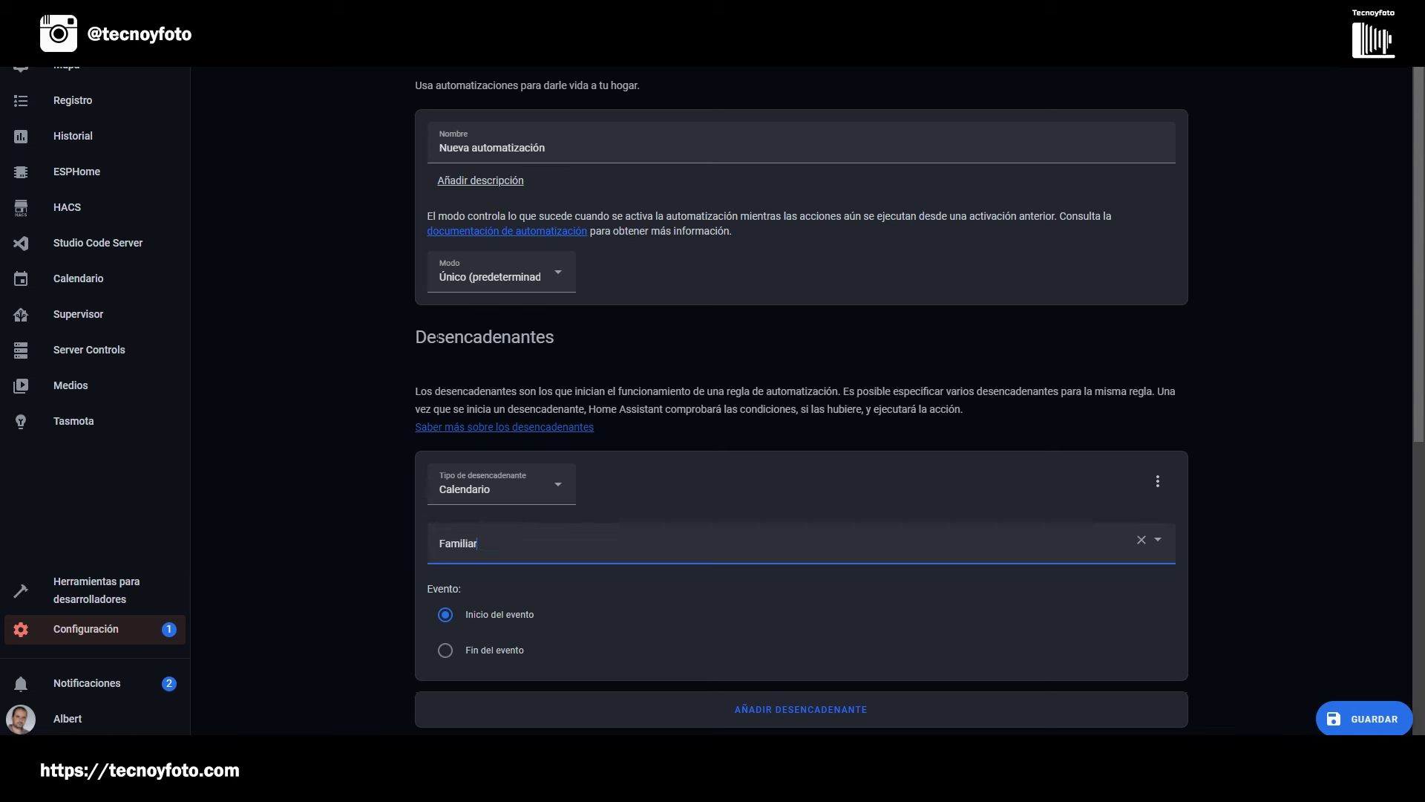
# Examine the trigger's event options and the Condiciones and Acciones sections of the new automation
pyautogui.scroll(2, 438, 337)
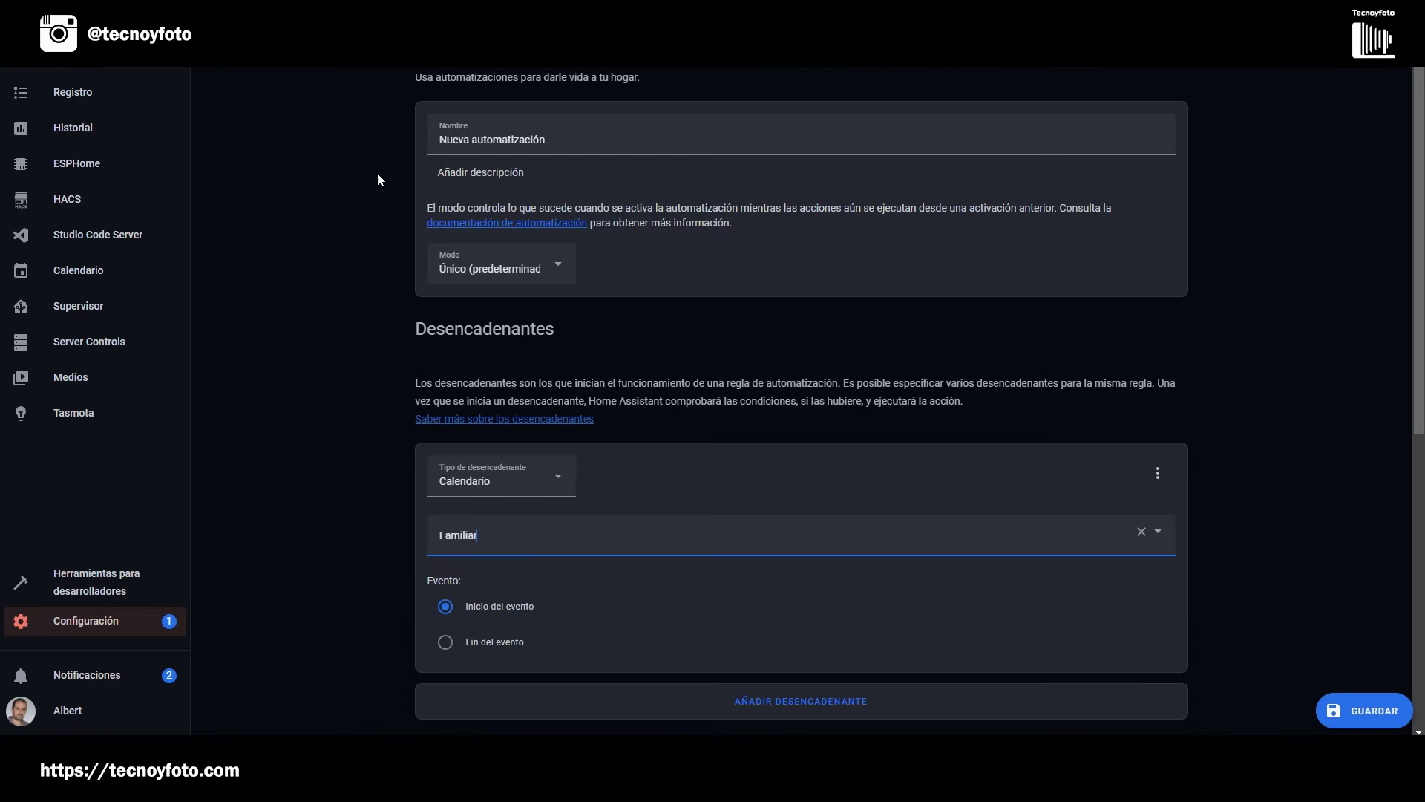
pyautogui.scroll(-7, 393, 365)
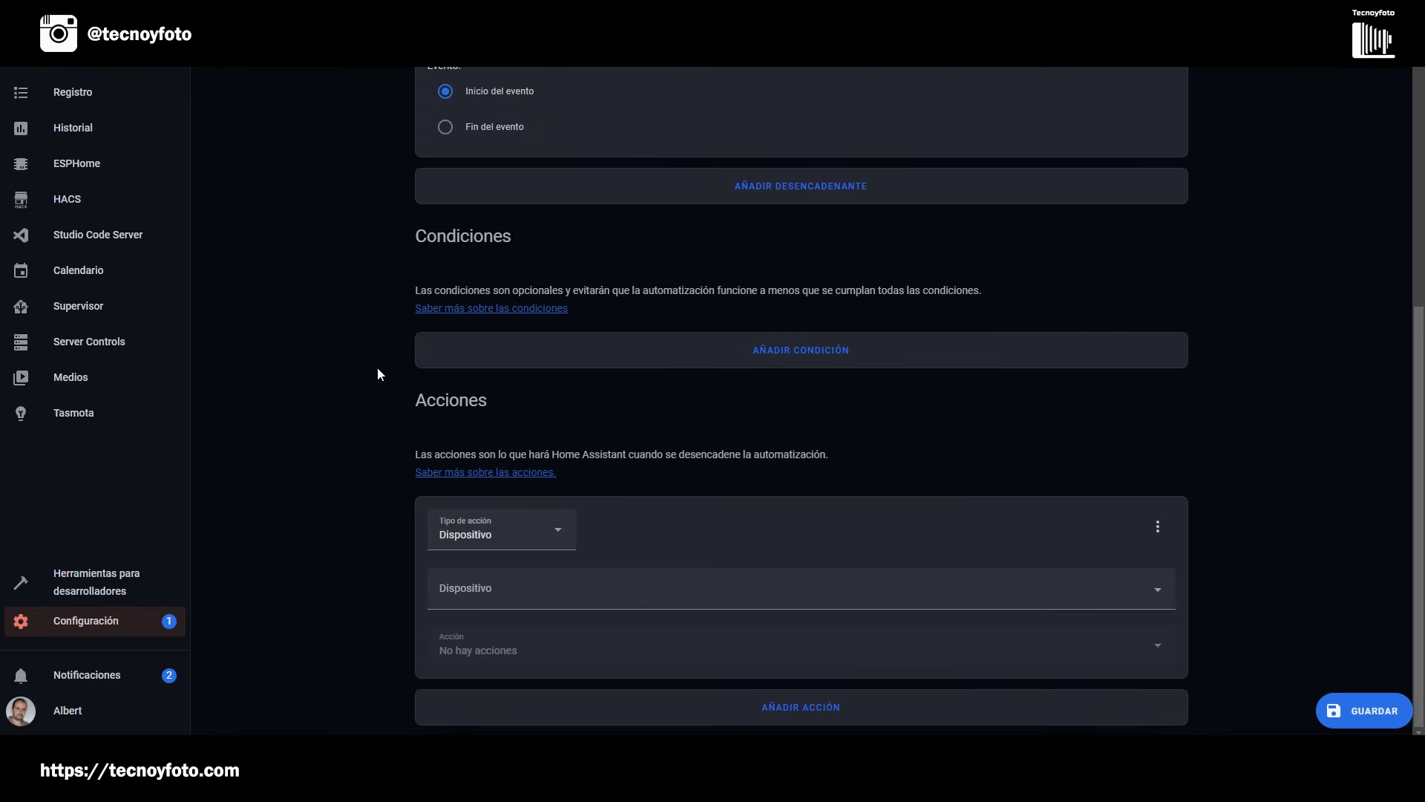
pyautogui.scroll(2, 389, 373)
pyautogui.scroll(-1, 393, 371)
pyautogui.scroll(-1, 384, 364)
pyautogui.scroll(2, 356, 591)
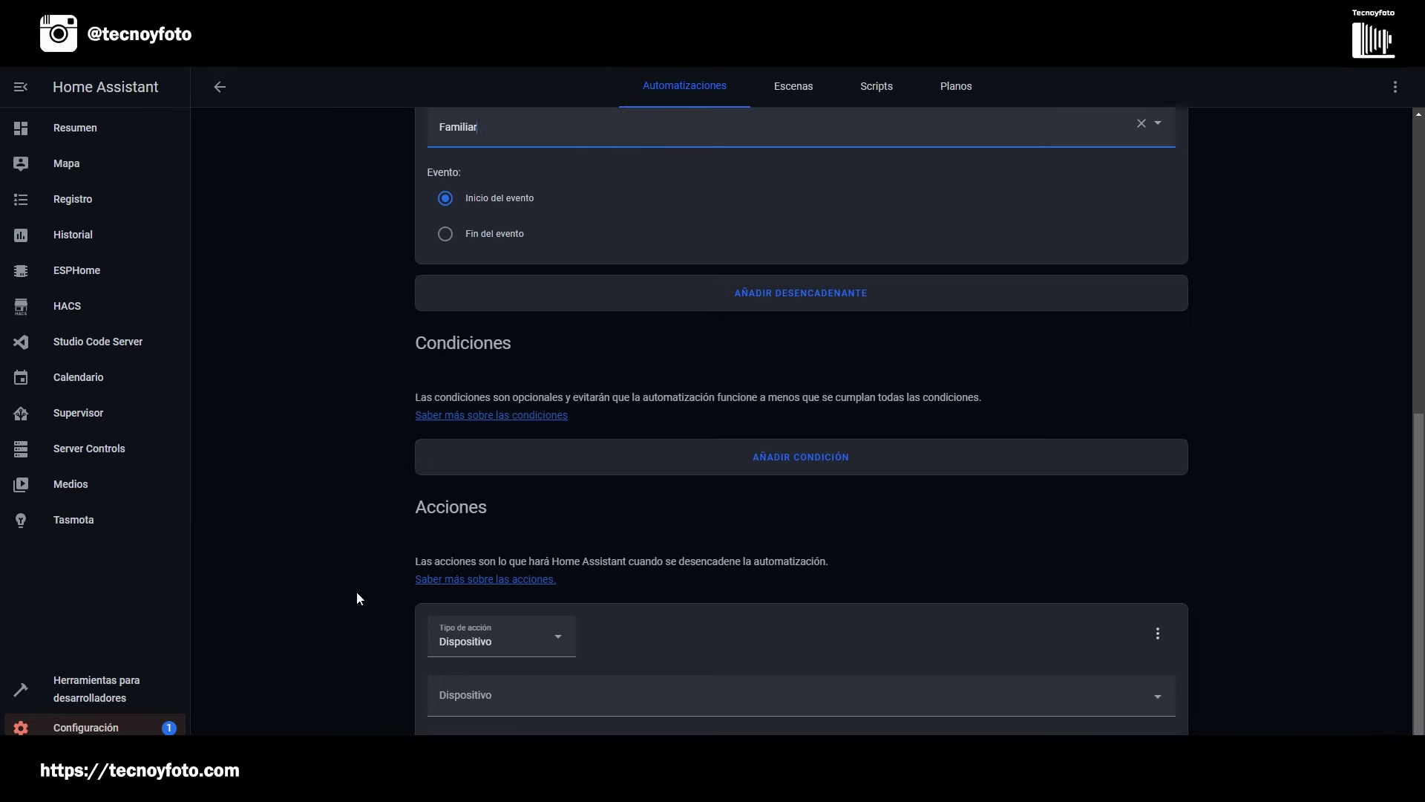
pyautogui.scroll(7, 355, 587)
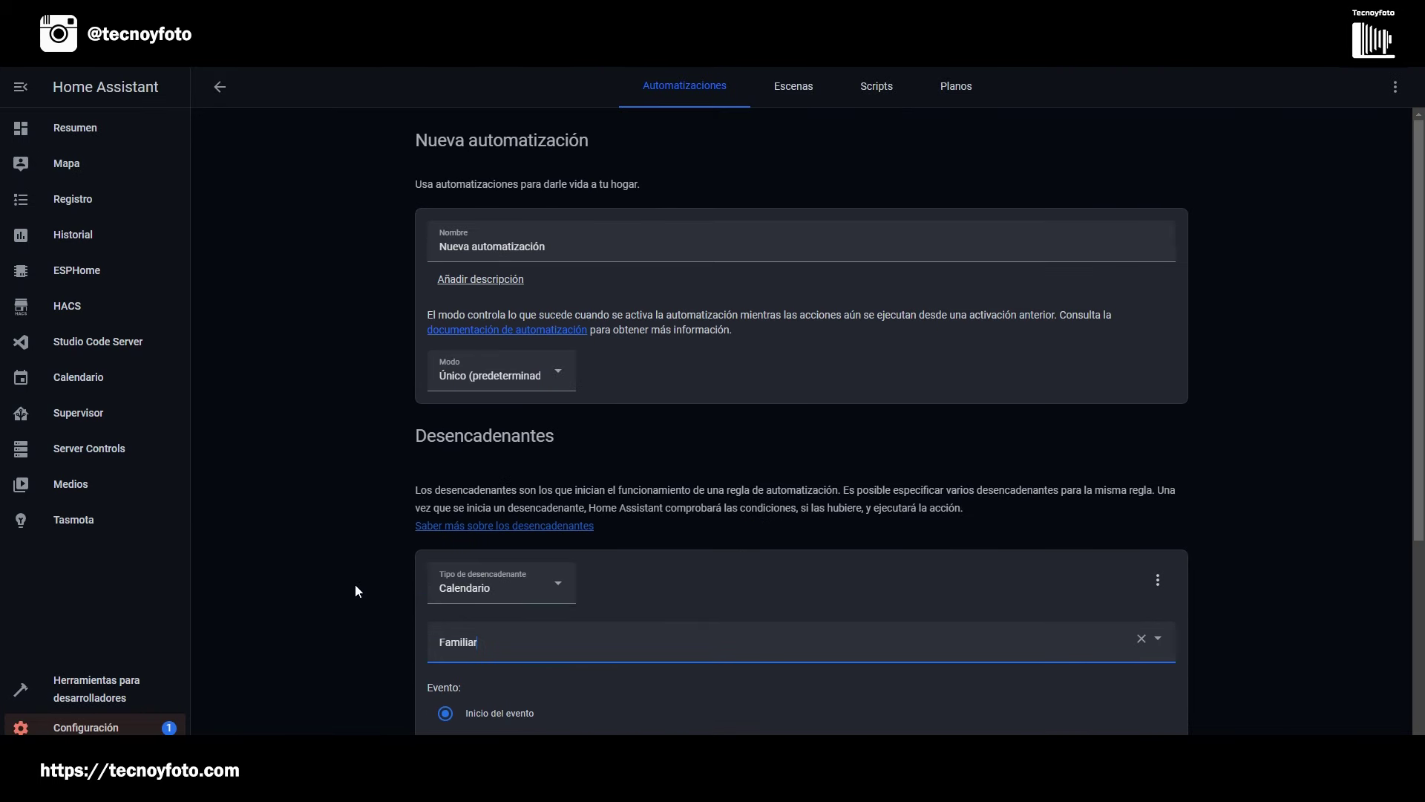
# Delete the Calendario trigger from the new automation
pyautogui.click(1158, 580)
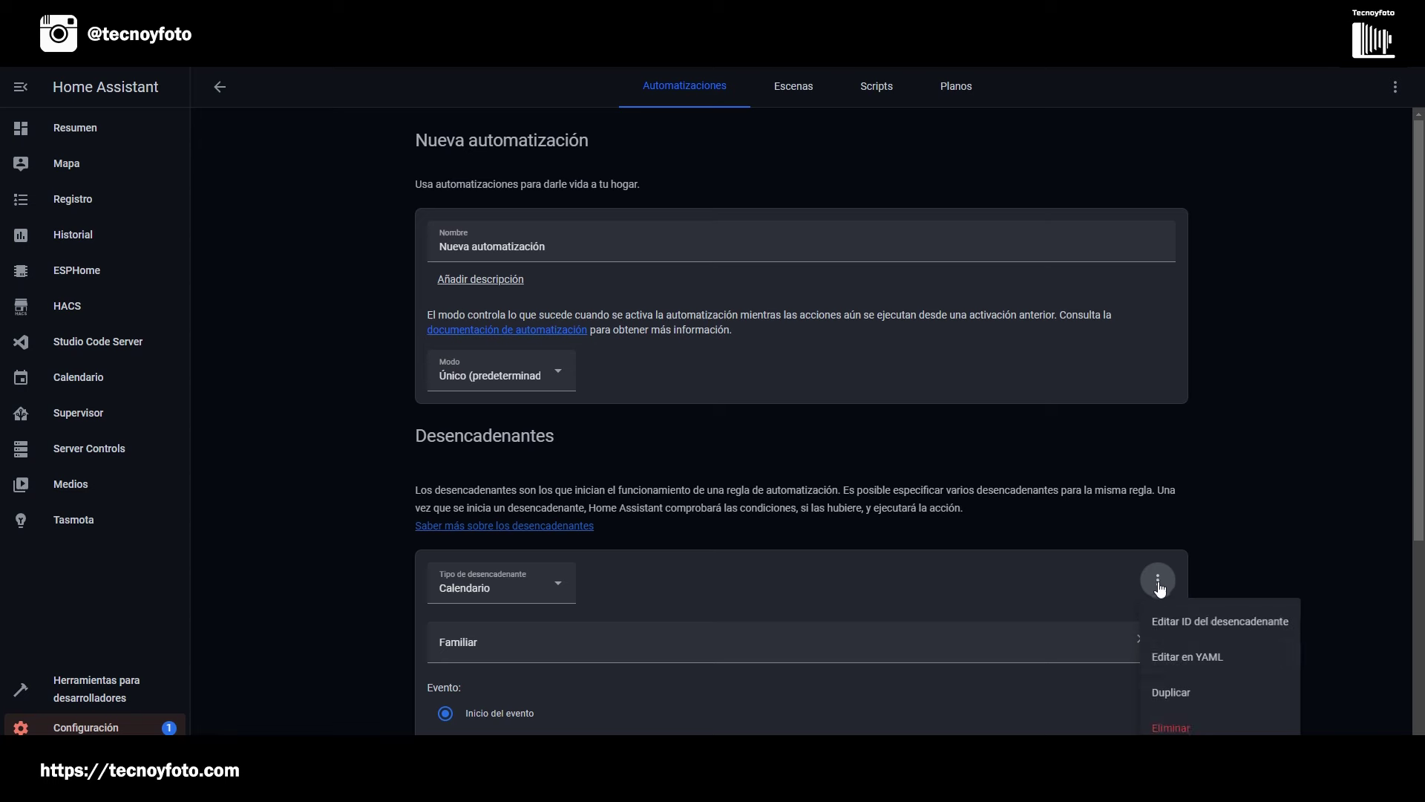
pyautogui.click(1210, 722)
pyautogui.scroll(-3, 466, 321)
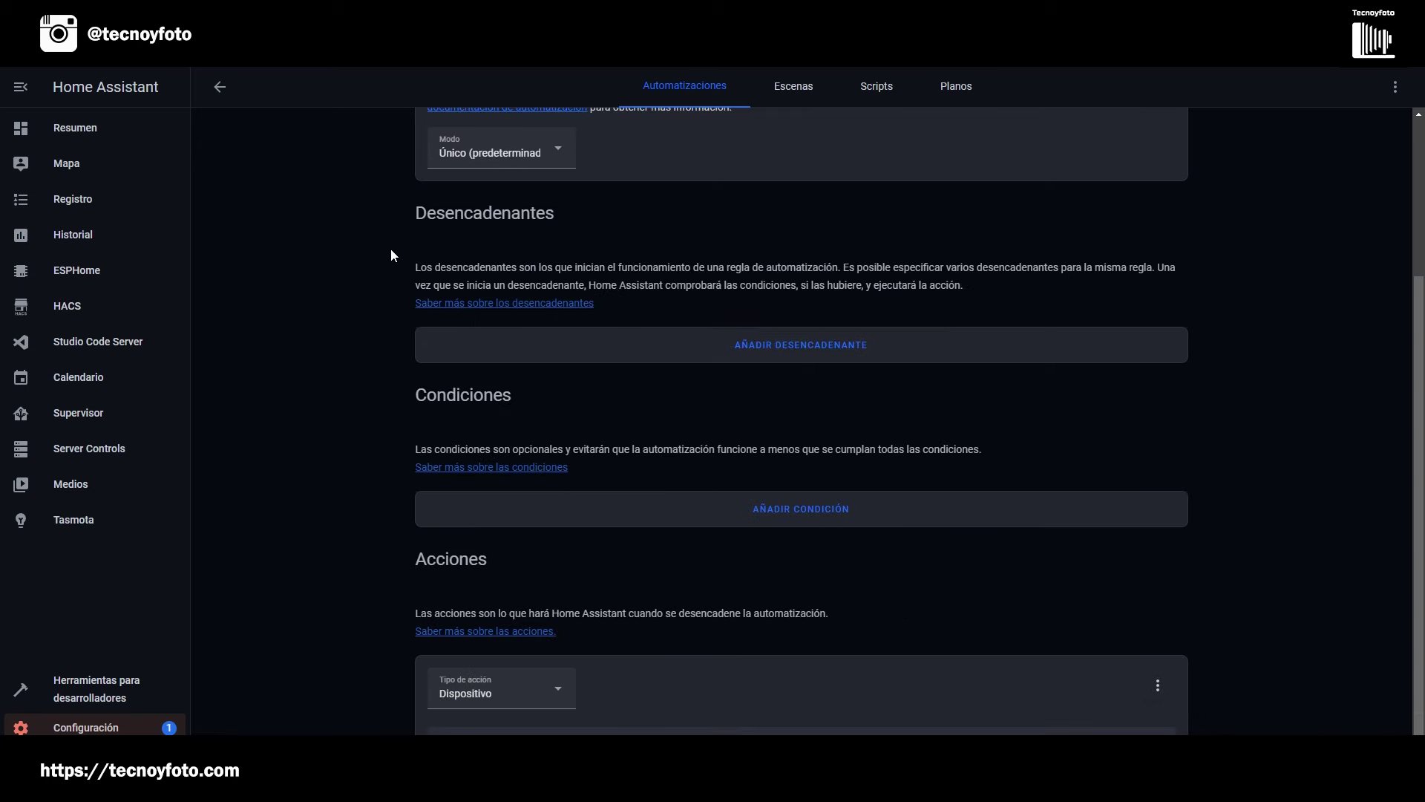
# Add a new trigger to the automation and set its type to Estado
pyautogui.click(753, 343)
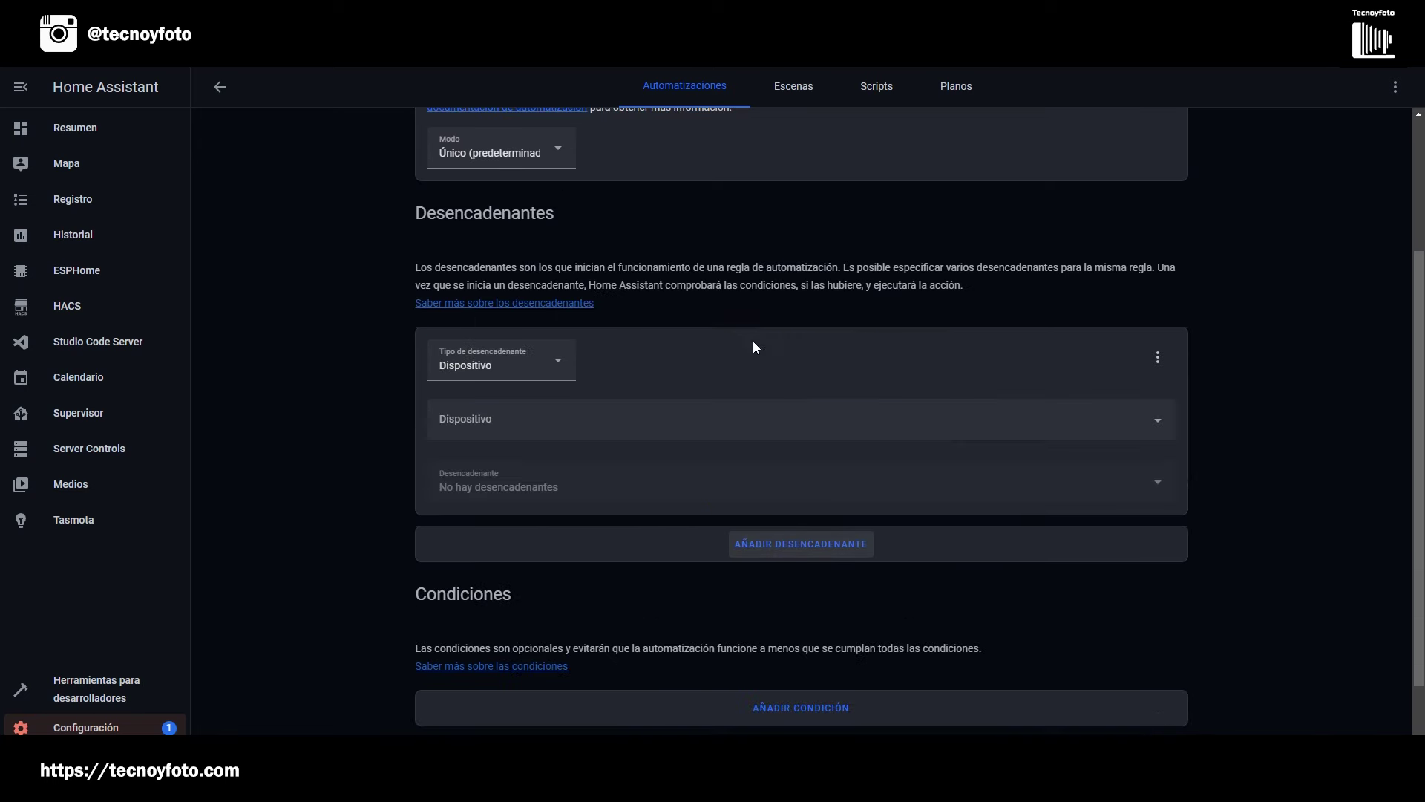
pyautogui.click(537, 382)
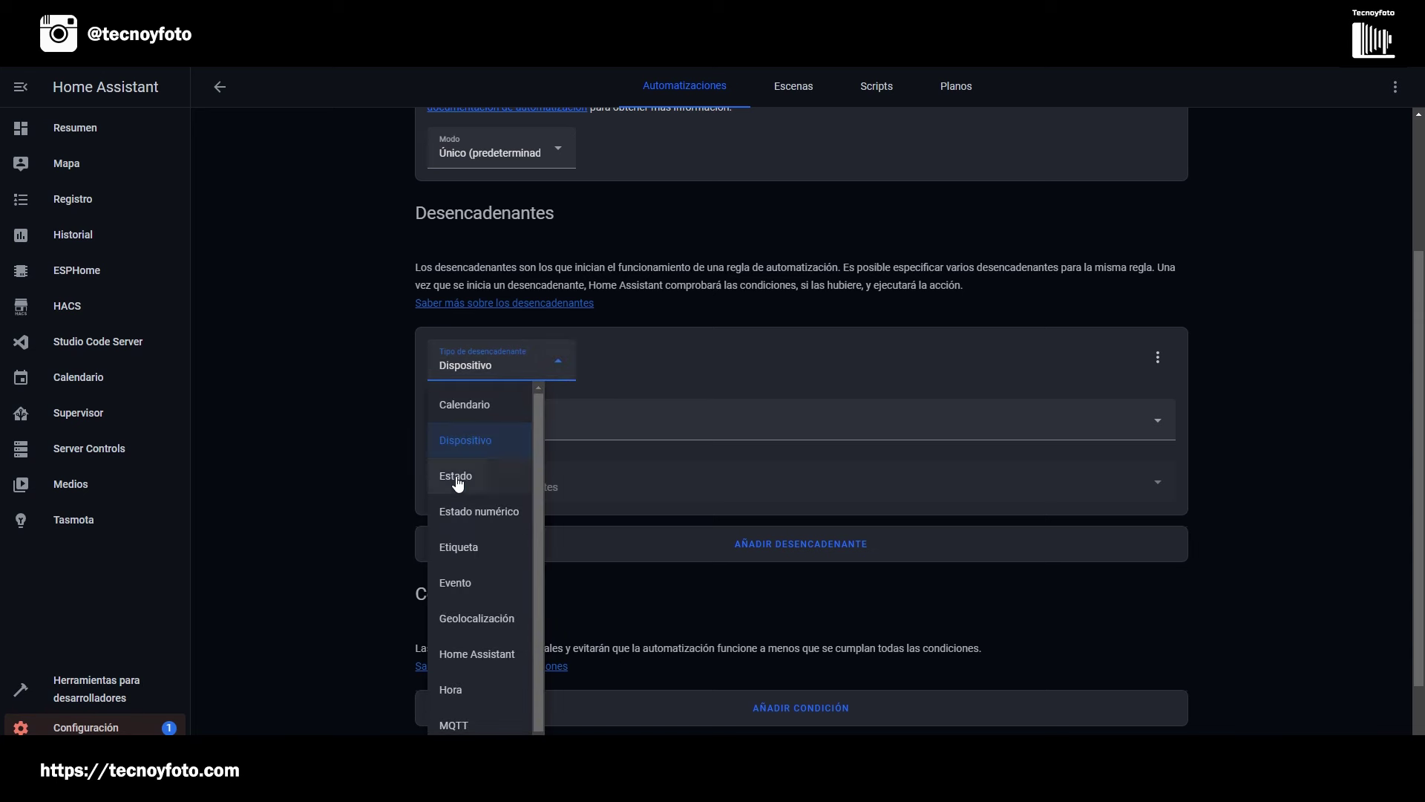
pyautogui.click(459, 481)
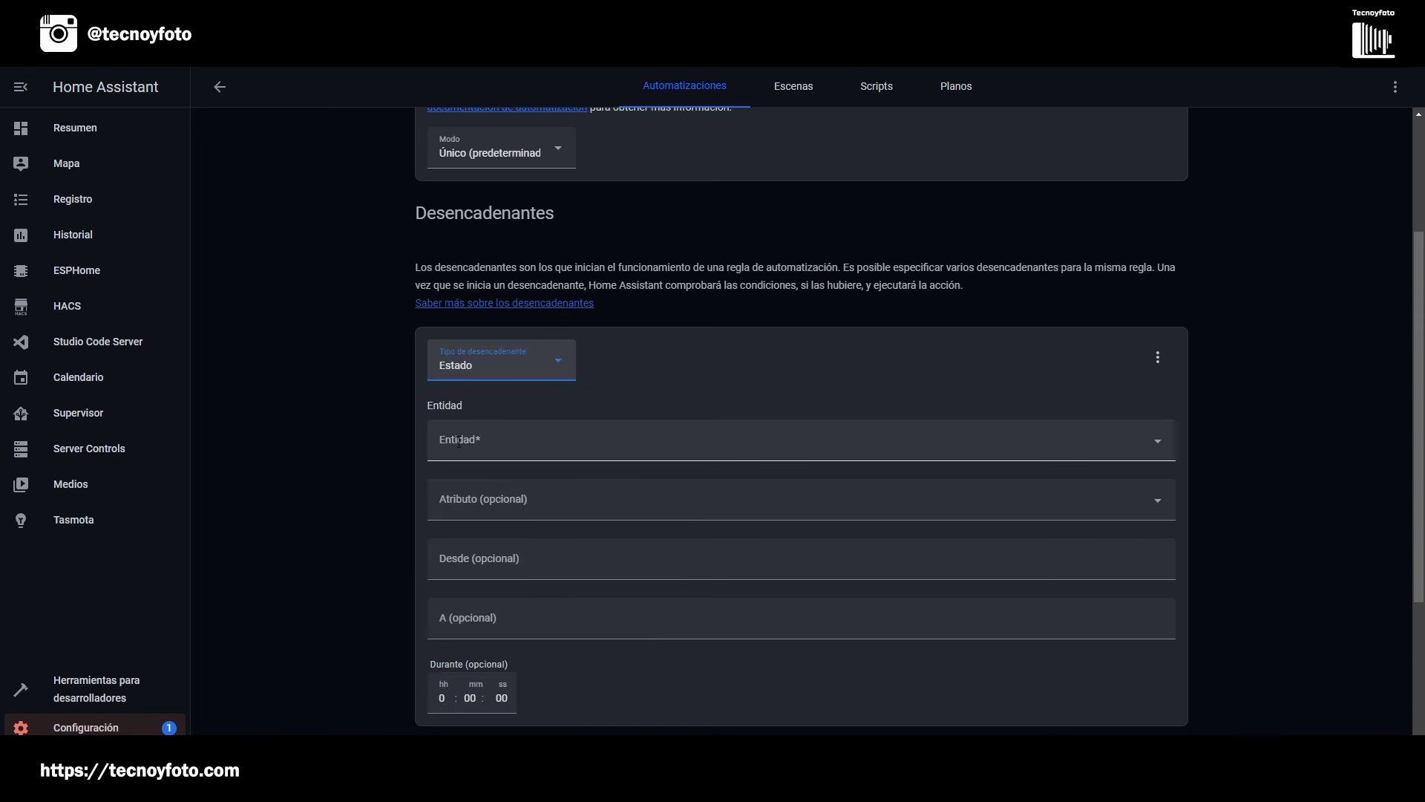
# Set the Estado trigger's entities to % uso cepillo inferior, 0x00158d0003f187a4_pressure and 0x00158d0003f187a4_temperature
pyautogui.click(487, 443)
pyautogui.click(517, 496)
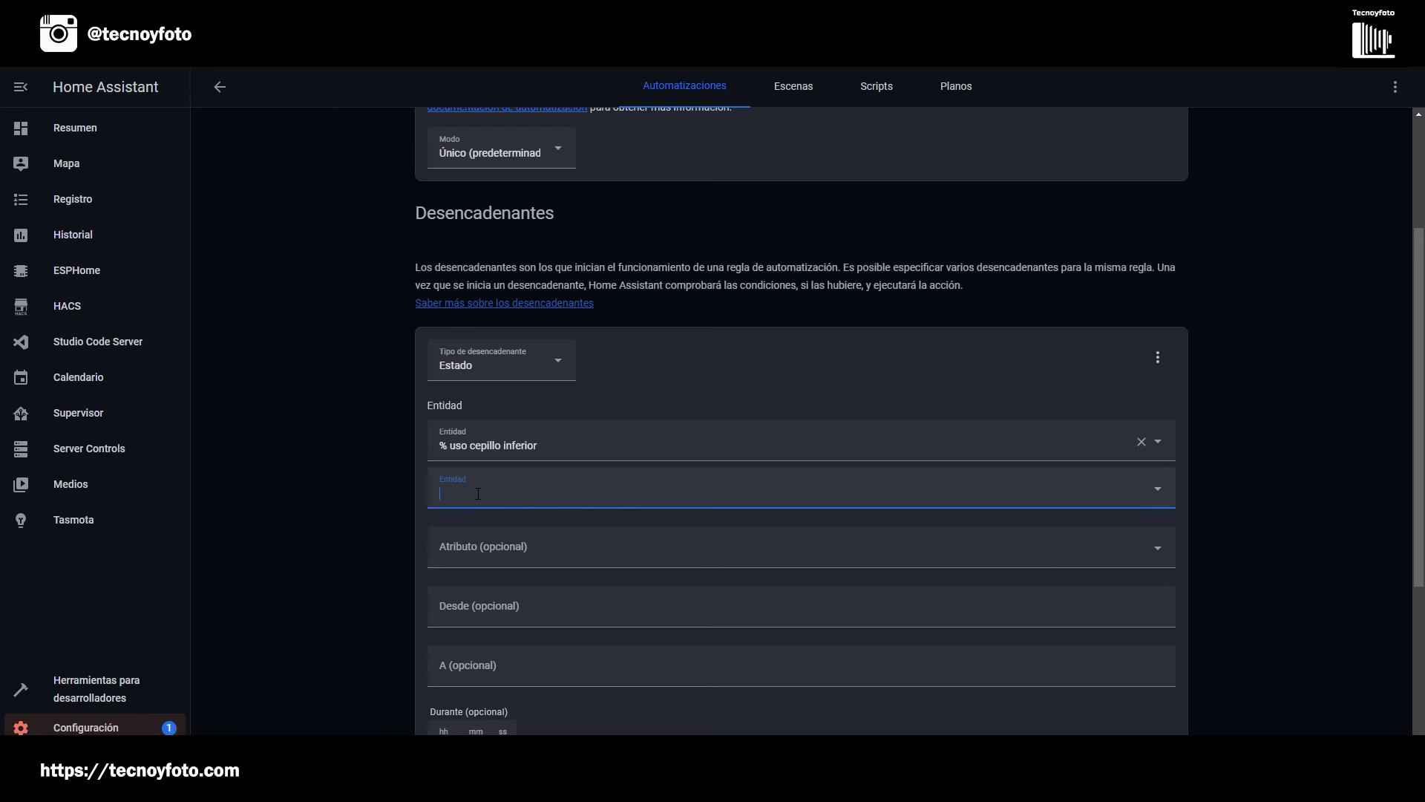
pyautogui.click(477, 496)
pyautogui.click(533, 418)
pyautogui.click(505, 536)
pyautogui.click(525, 469)
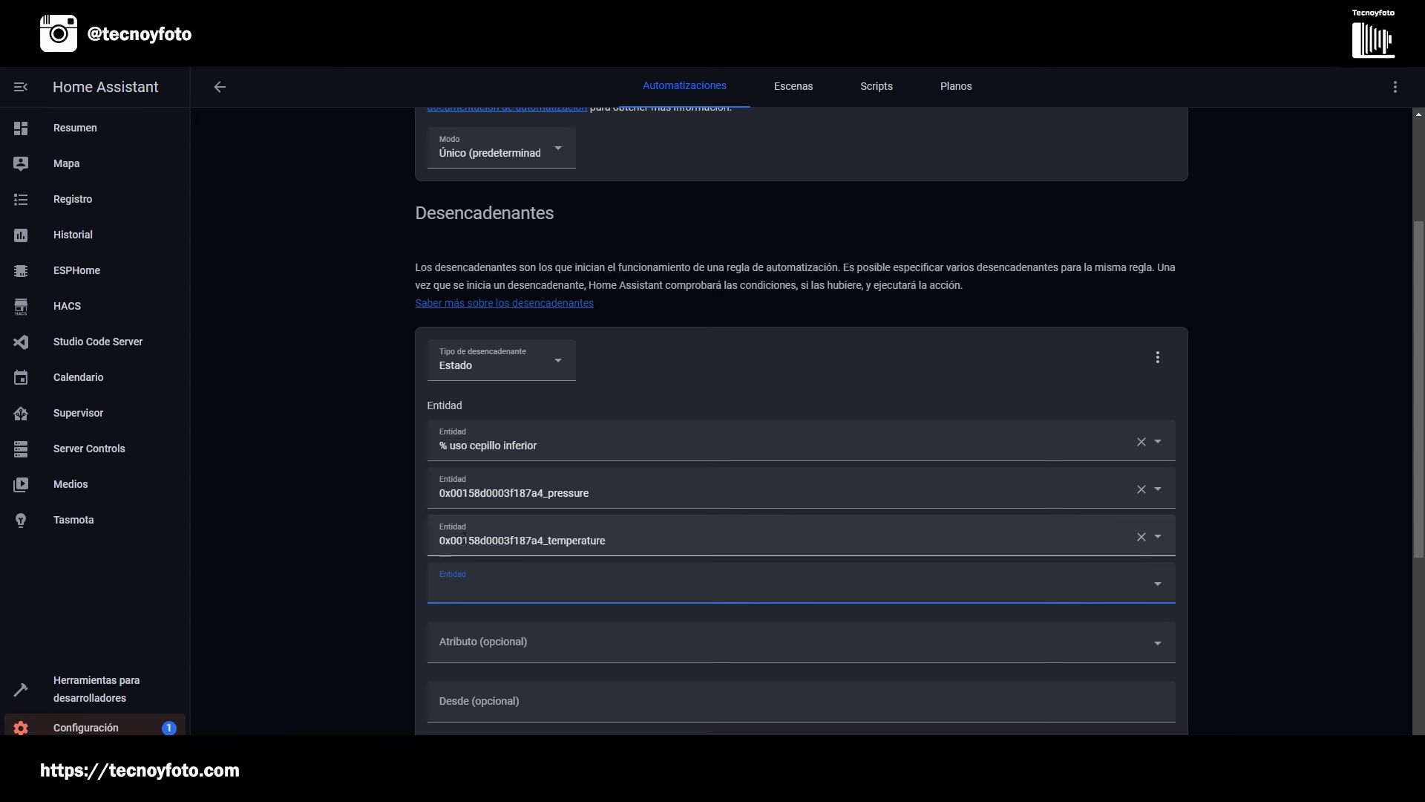
pyautogui.scroll(-2, 520, 360)
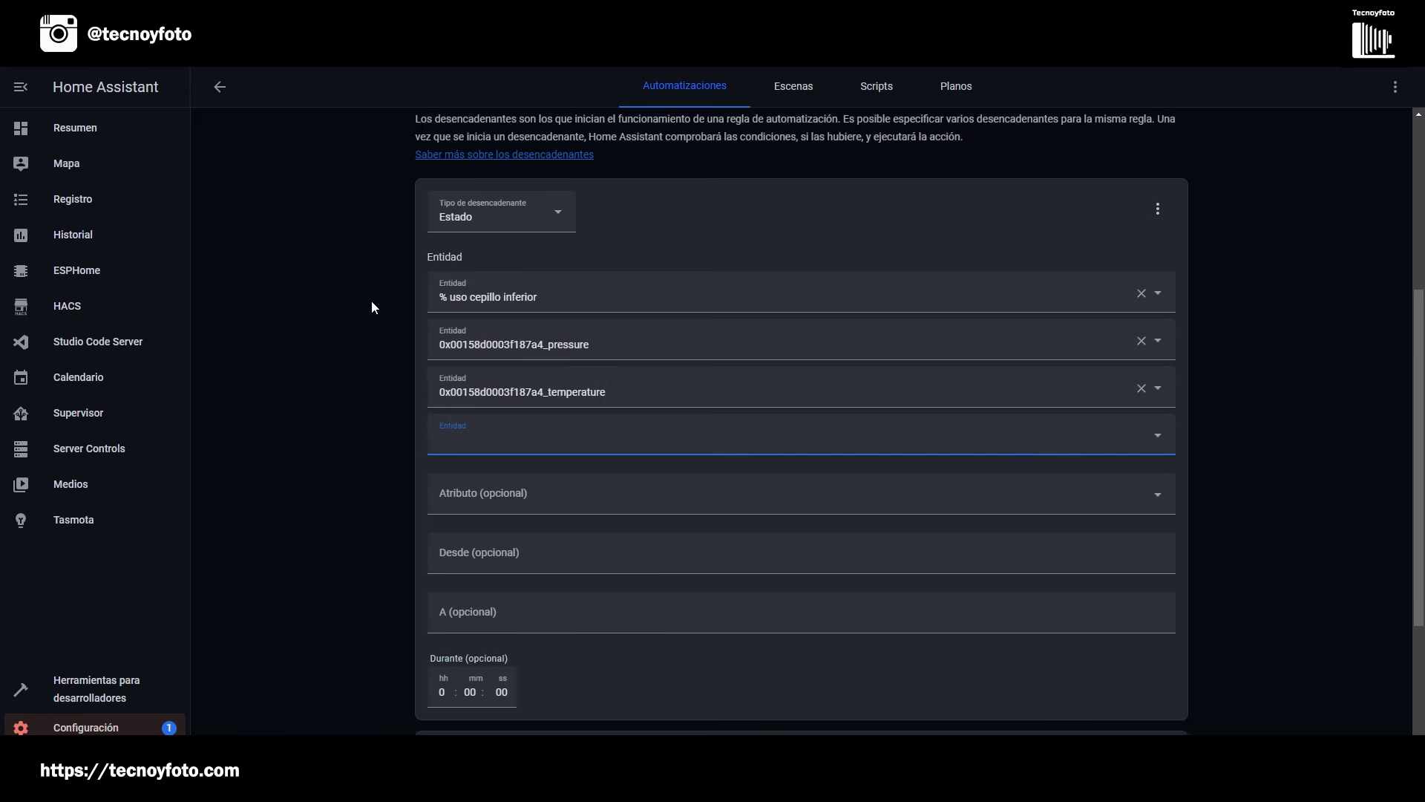